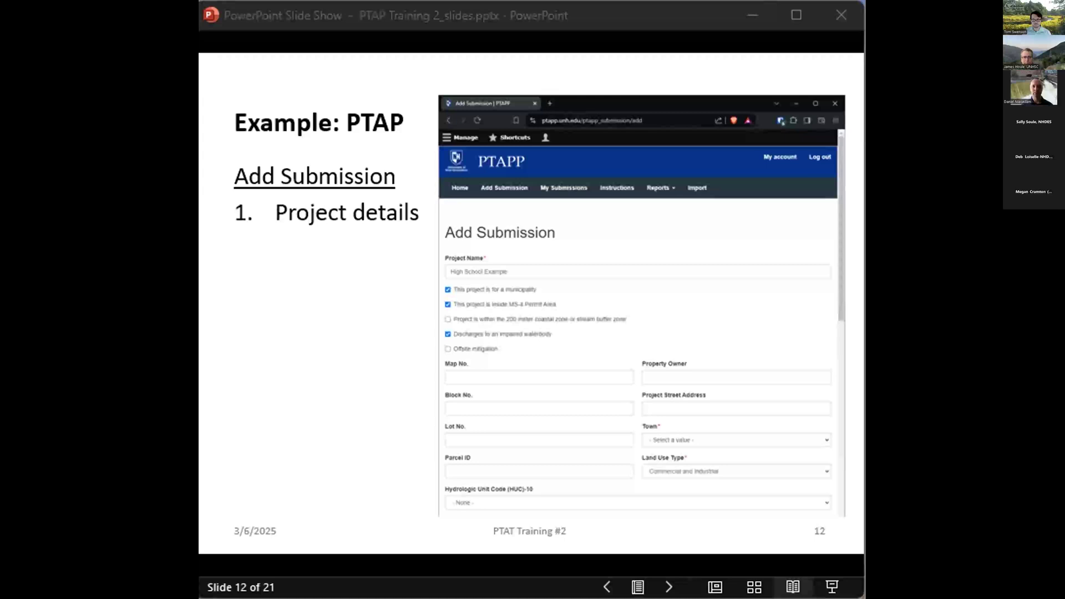
# Switch to the Chrome browser and search Google for "nhdes ptap"
pyautogui.hotkey('alt', 'Tab')
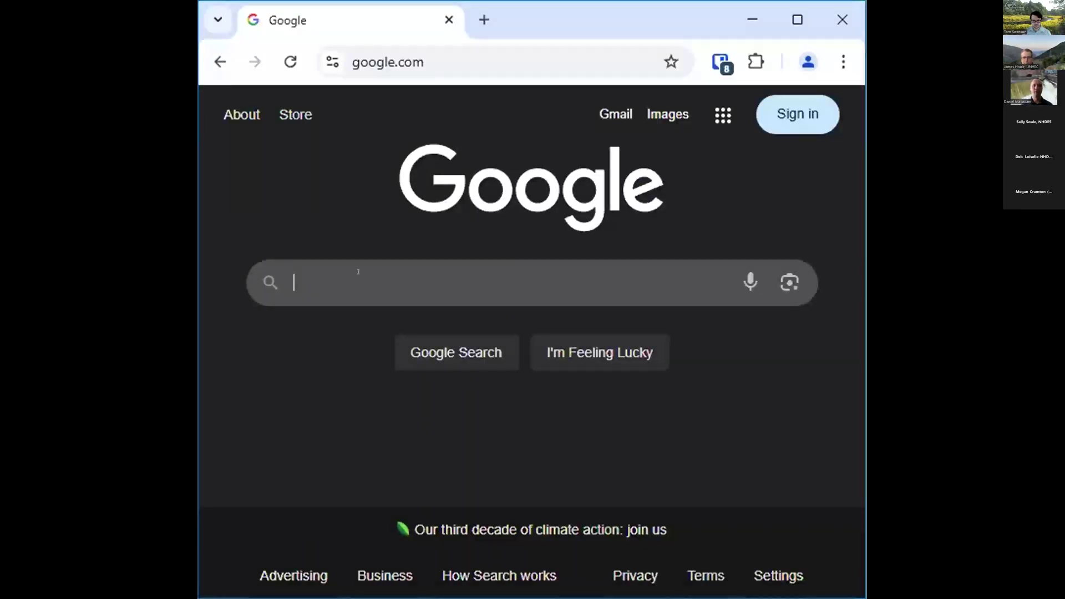
pyautogui.click(358, 271)
pyautogui.click(248, 207)
pyautogui.click(292, 274)
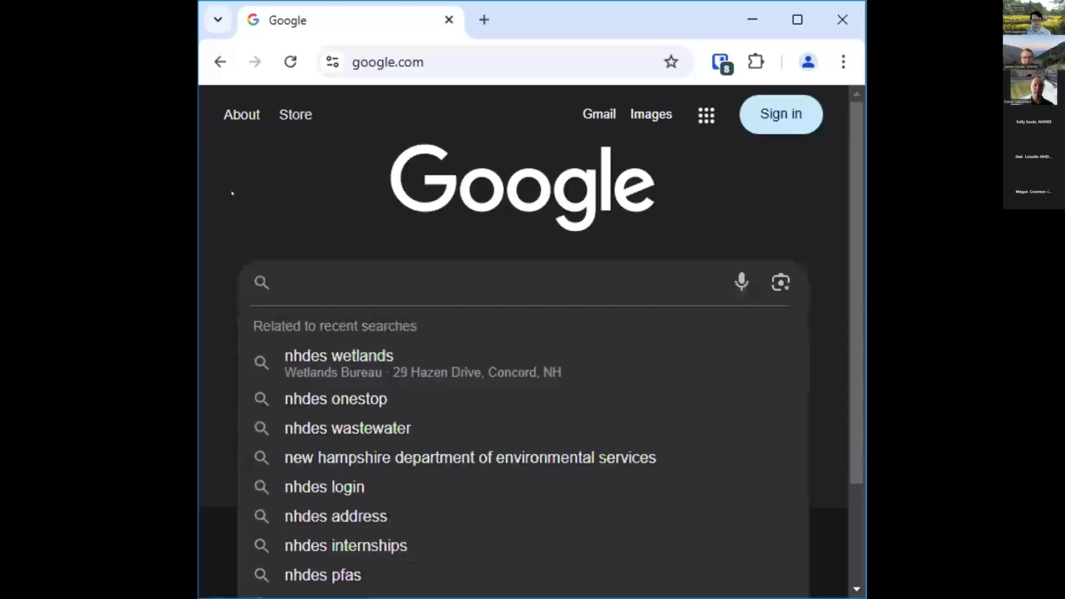
pyautogui.write('nh')
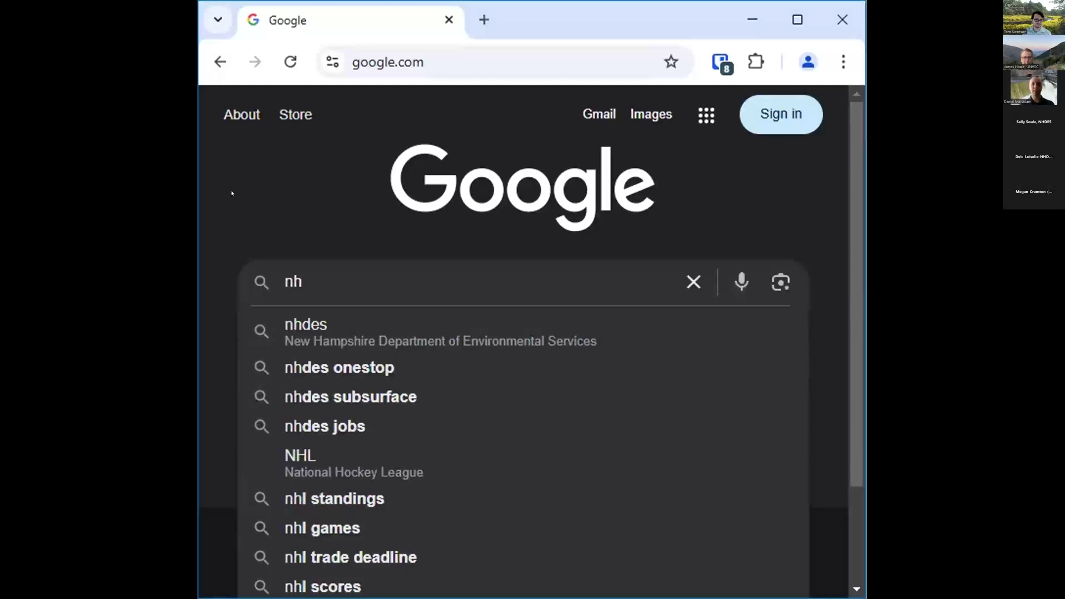
pyautogui.write('des')
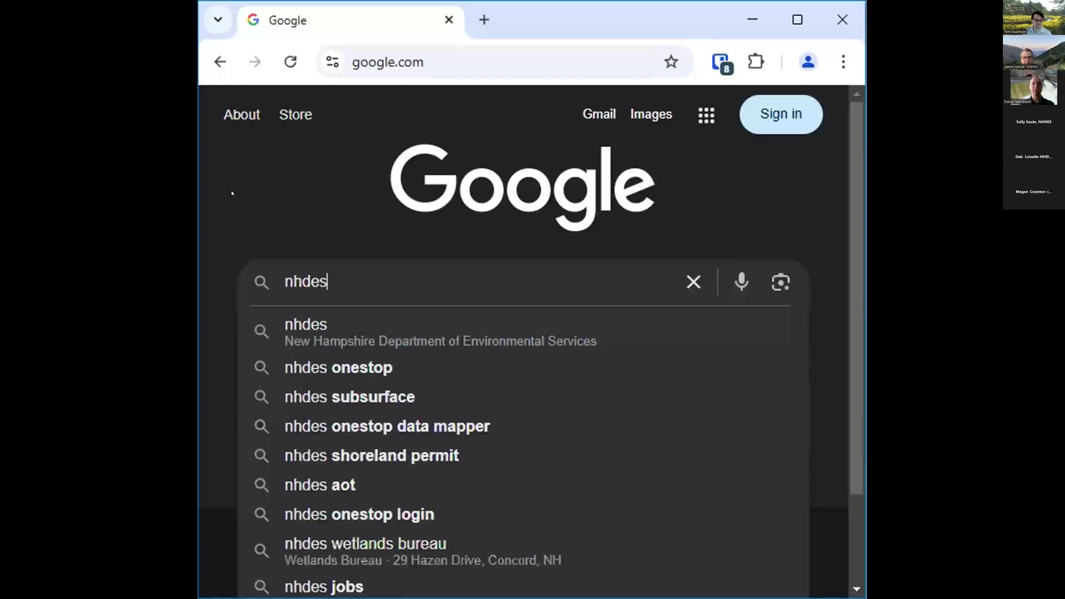
pyautogui.write(' ptap')
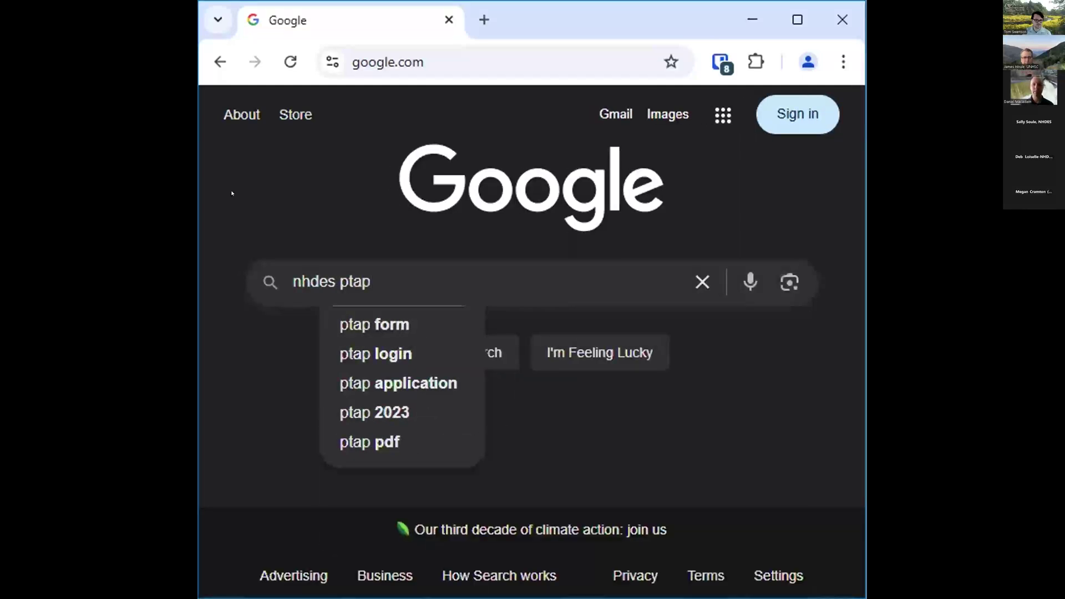
pyautogui.press('Return')
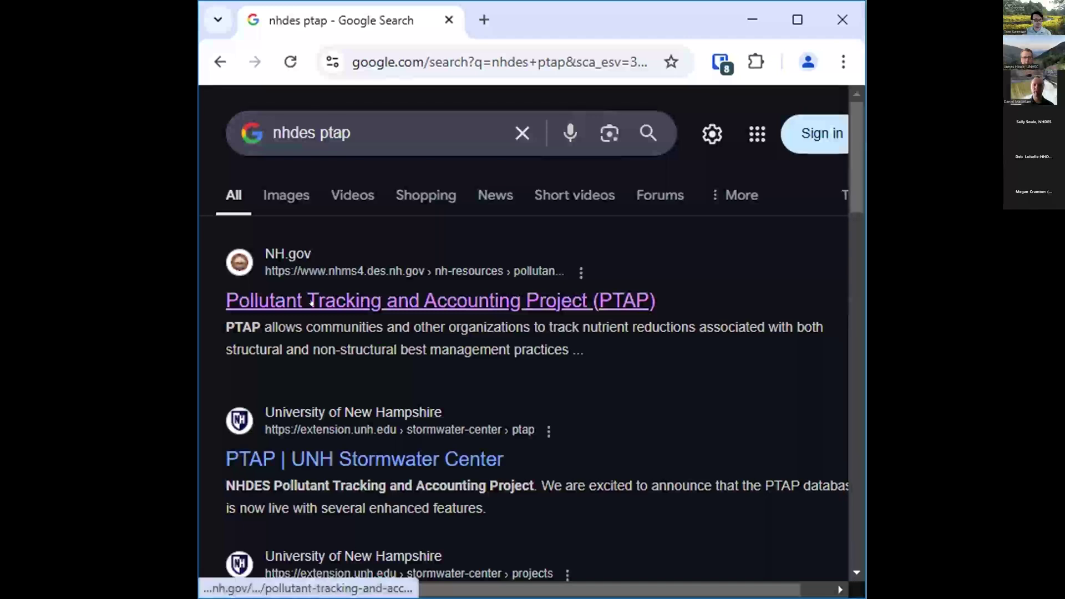
# Open the NH.gov Pollutant Tracking and Accounting Project (PTAP) result and go from there to the PTAP database
pyautogui.click(420, 300)
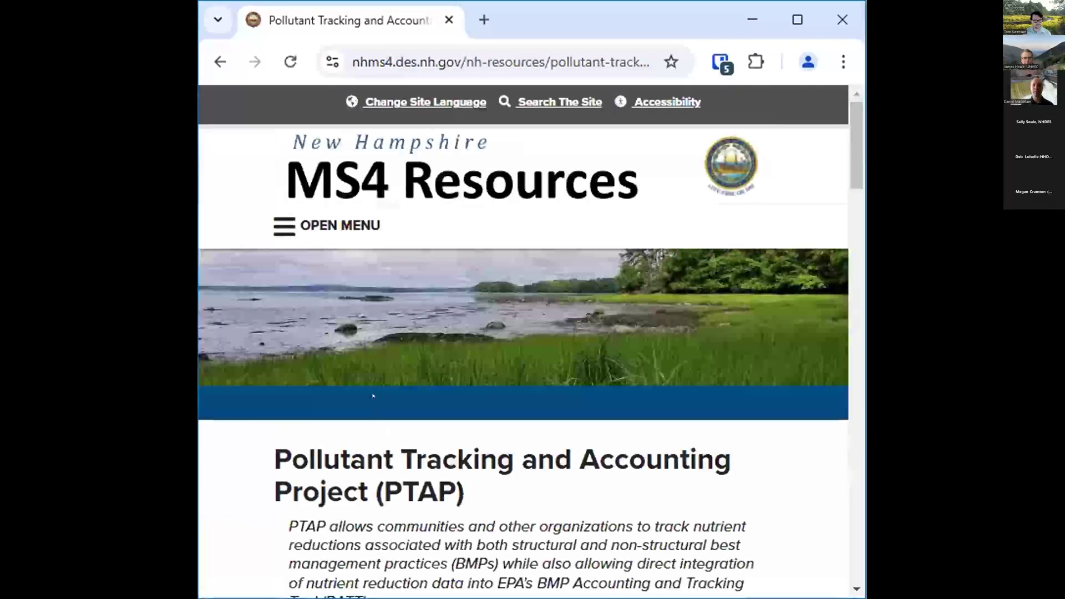
pyautogui.scroll(-3, 386, 303)
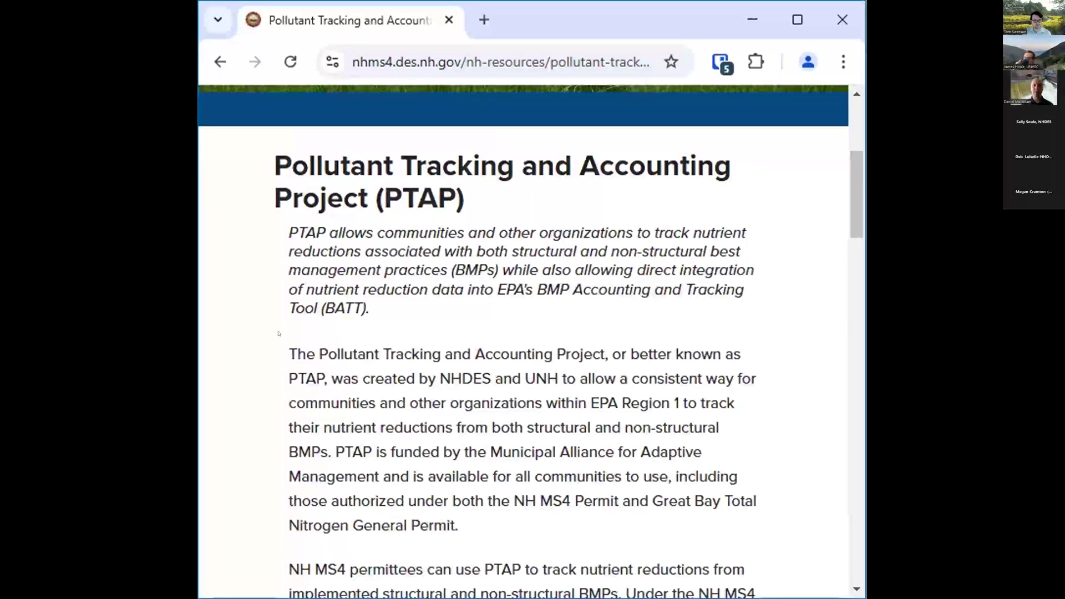
pyautogui.scroll(-12, 248, 335)
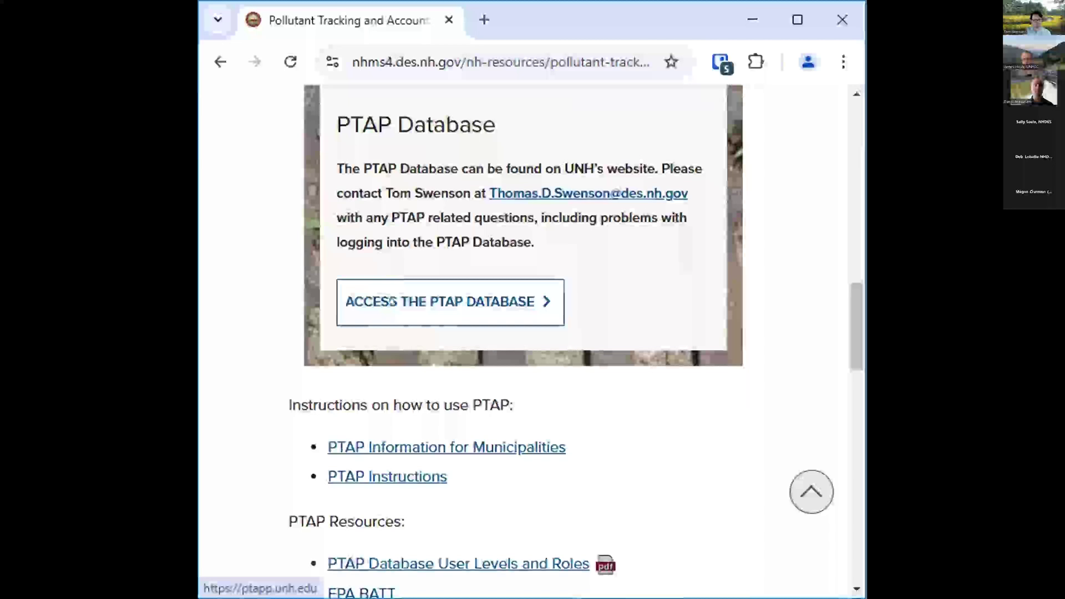
pyautogui.click(392, 301)
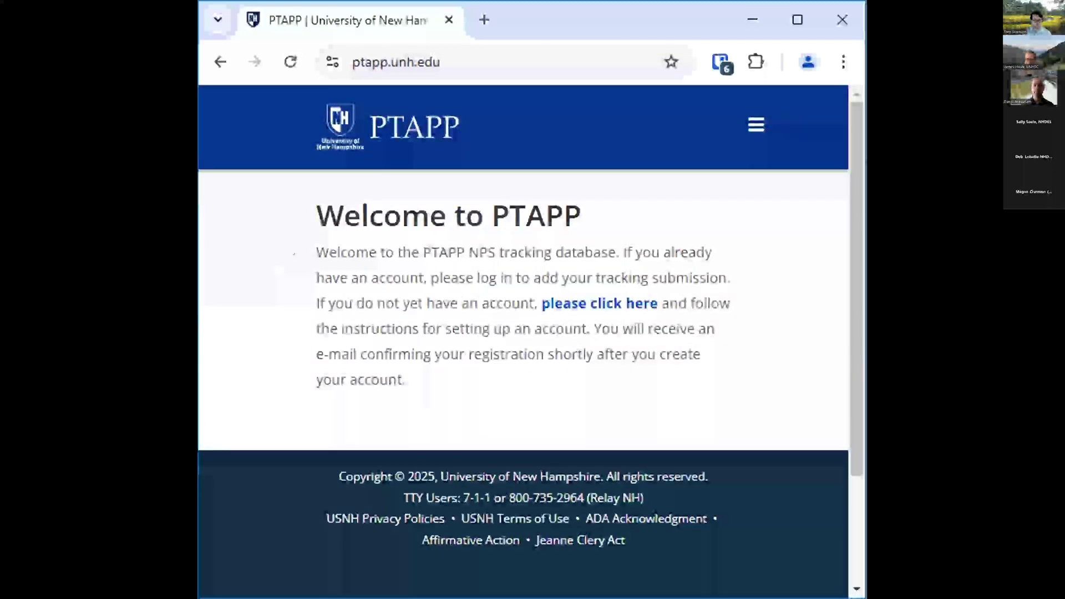
# Log in to PTAPP, filling in the username and password from the saved "PTAPP live" login
pyautogui.click(757, 123)
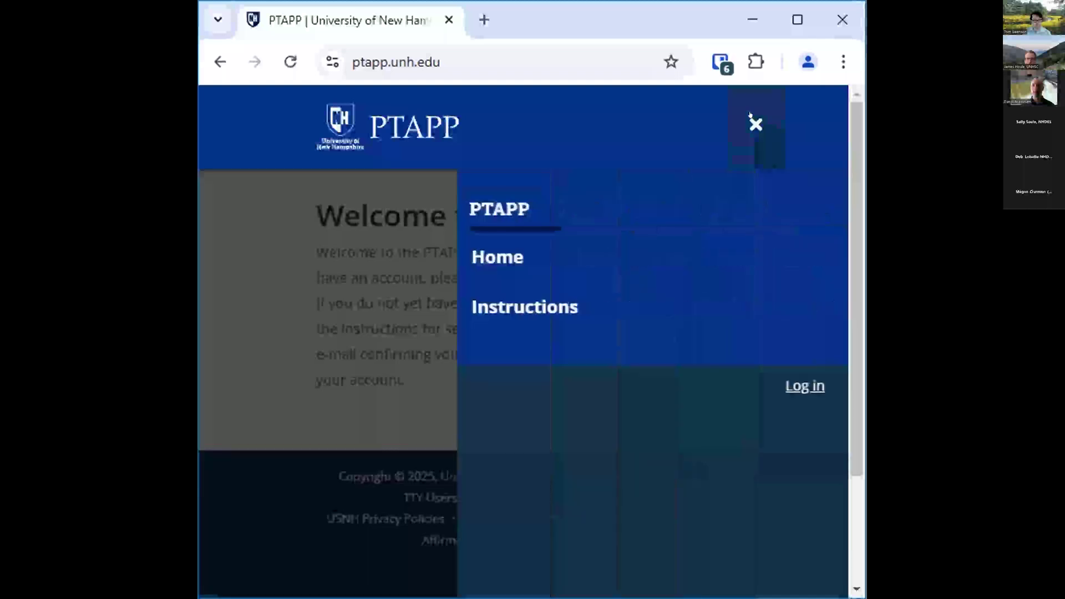
pyautogui.click(805, 386)
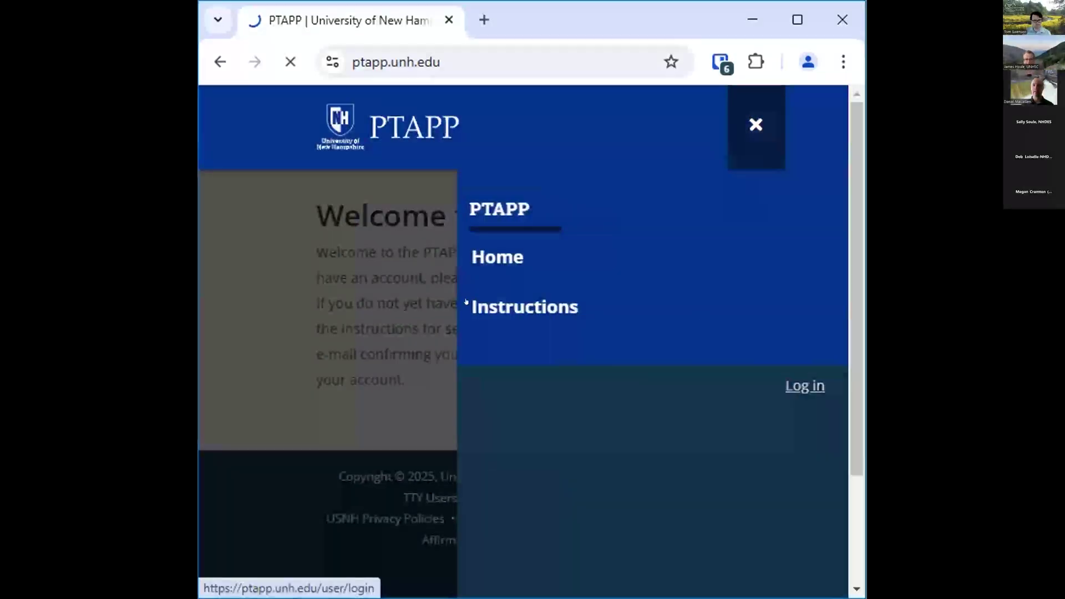
pyautogui.click(464, 452)
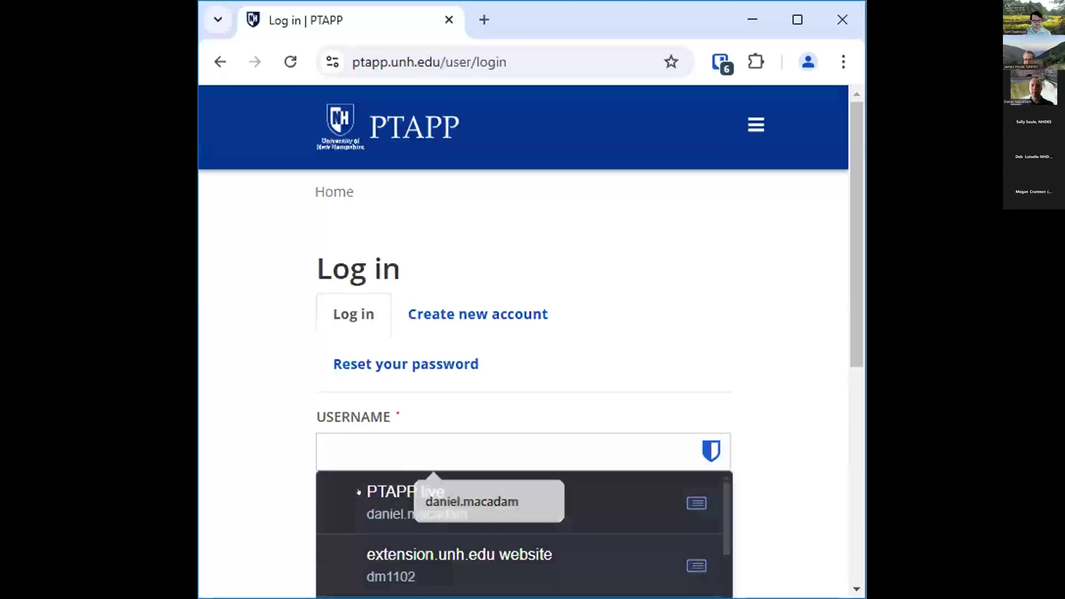
pyautogui.click(357, 487)
pyautogui.scroll(-5, 327, 506)
pyautogui.click(389, 348)
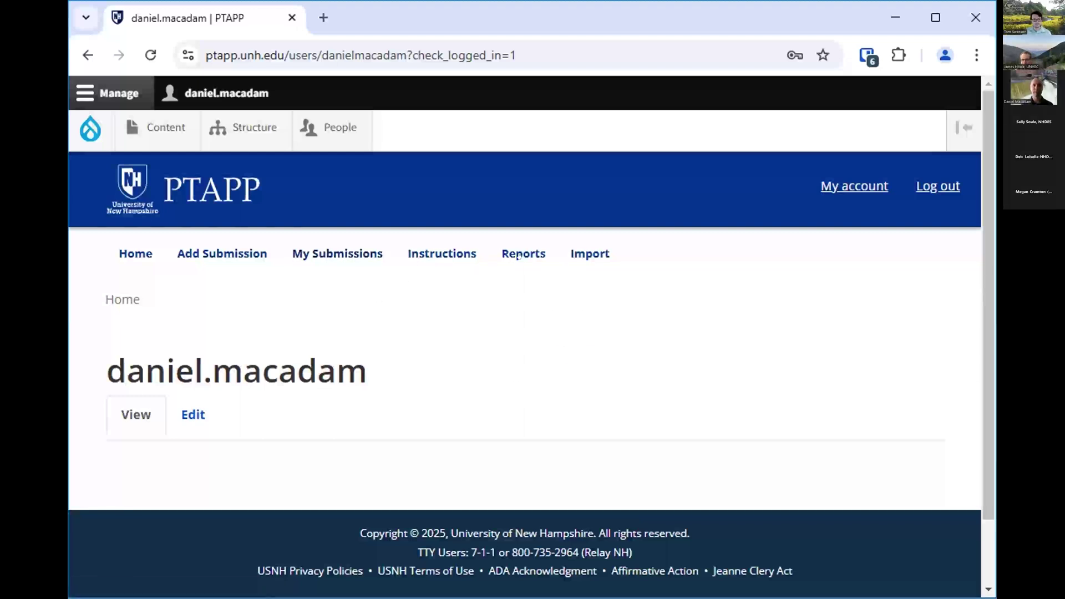
# Start a new submission in the PTAPP database
pyautogui.moveTo(518, 255)
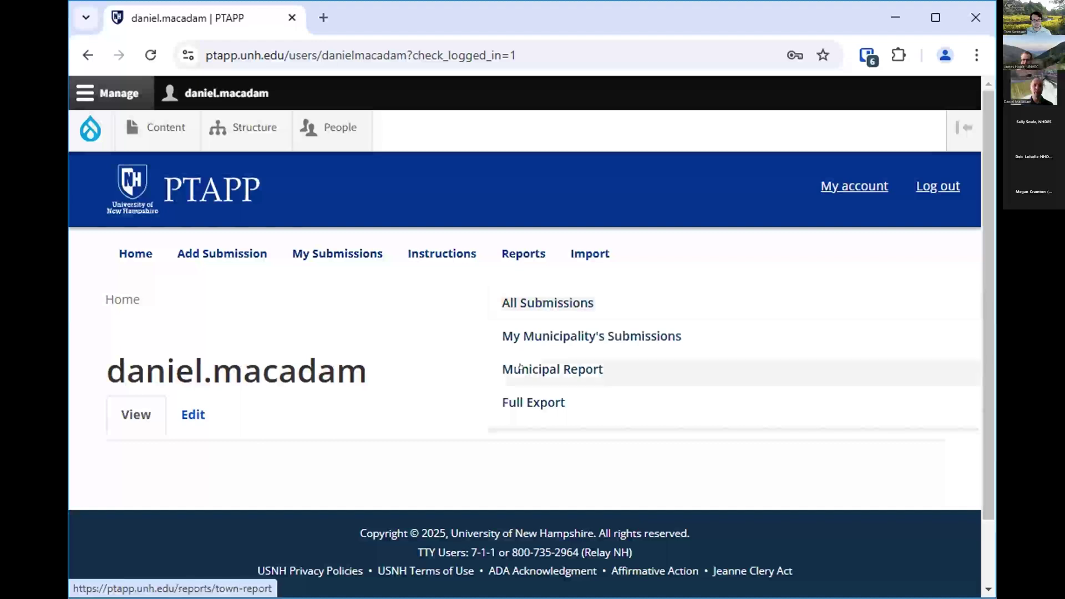
pyautogui.click(198, 254)
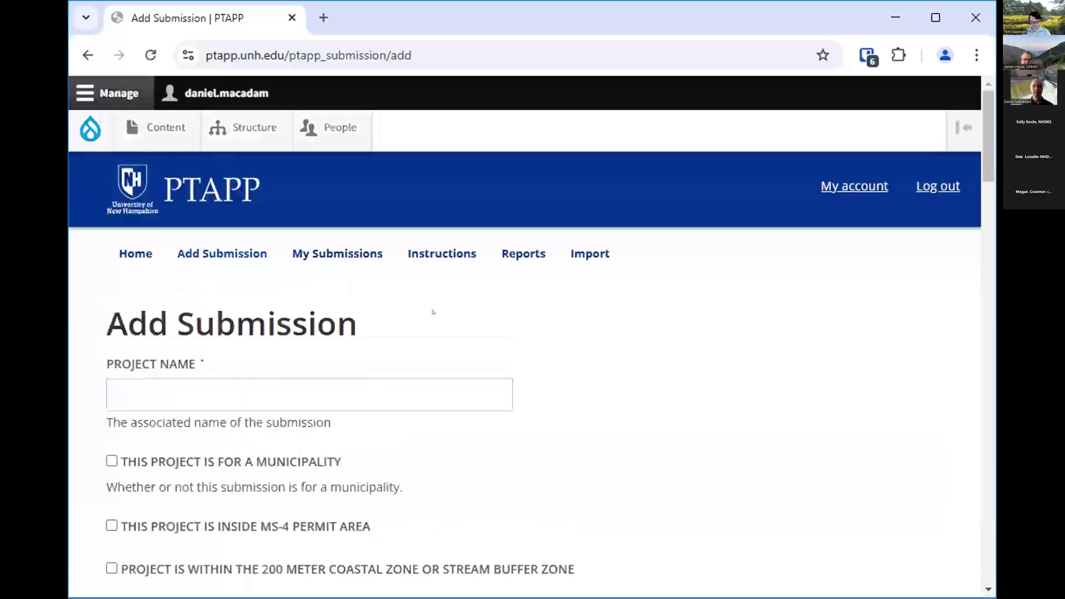
pyautogui.scroll(-1, 492, 297)
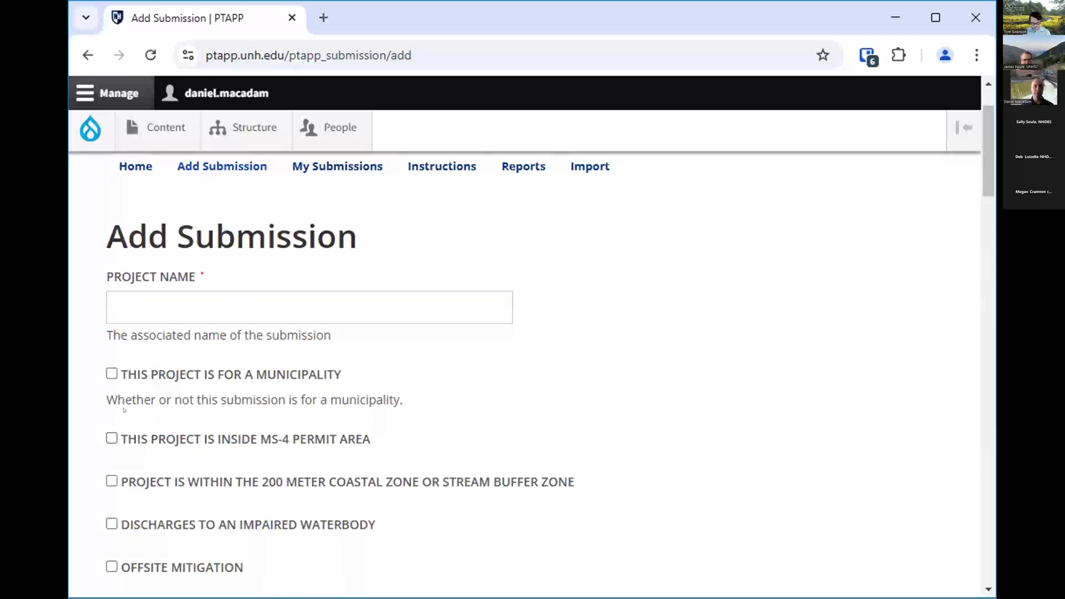
# Enter "workshop 2 non-structural" as the submission's project name
pyautogui.click(196, 299)
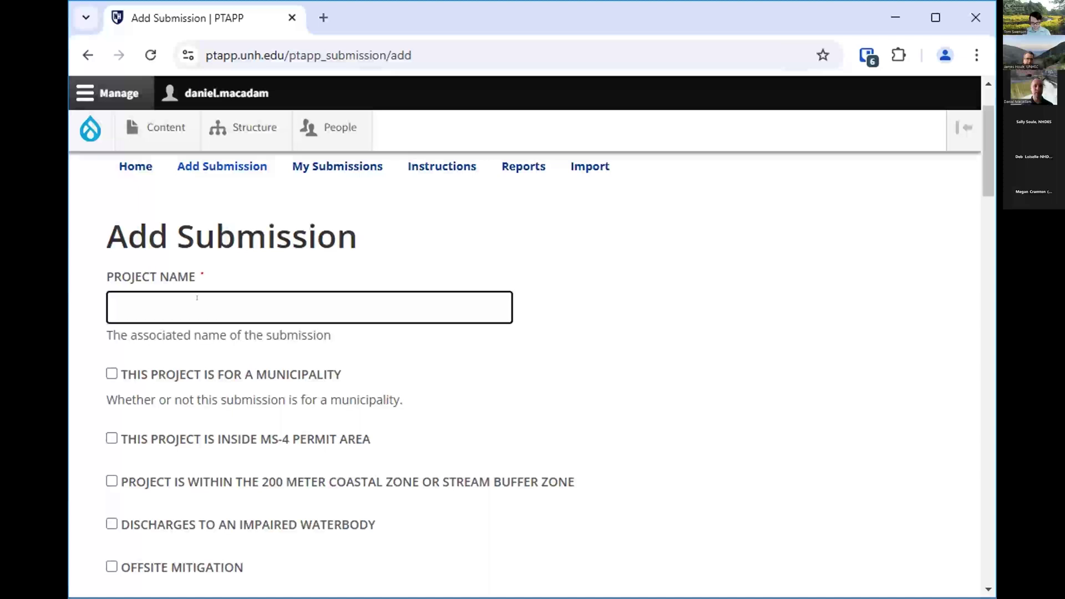
pyautogui.write('wor')
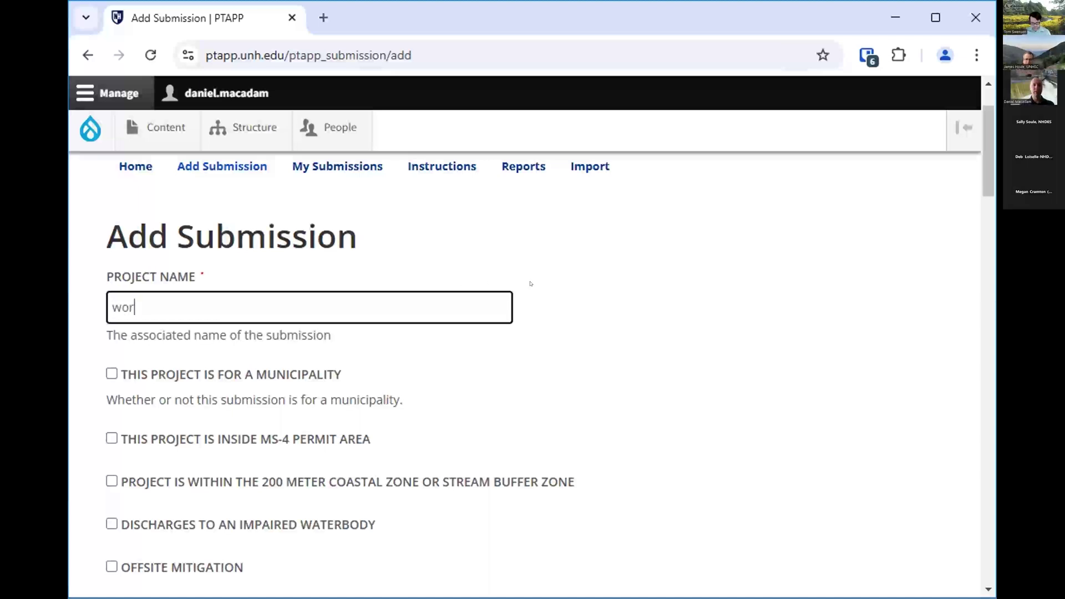
pyautogui.write('kshop 2')
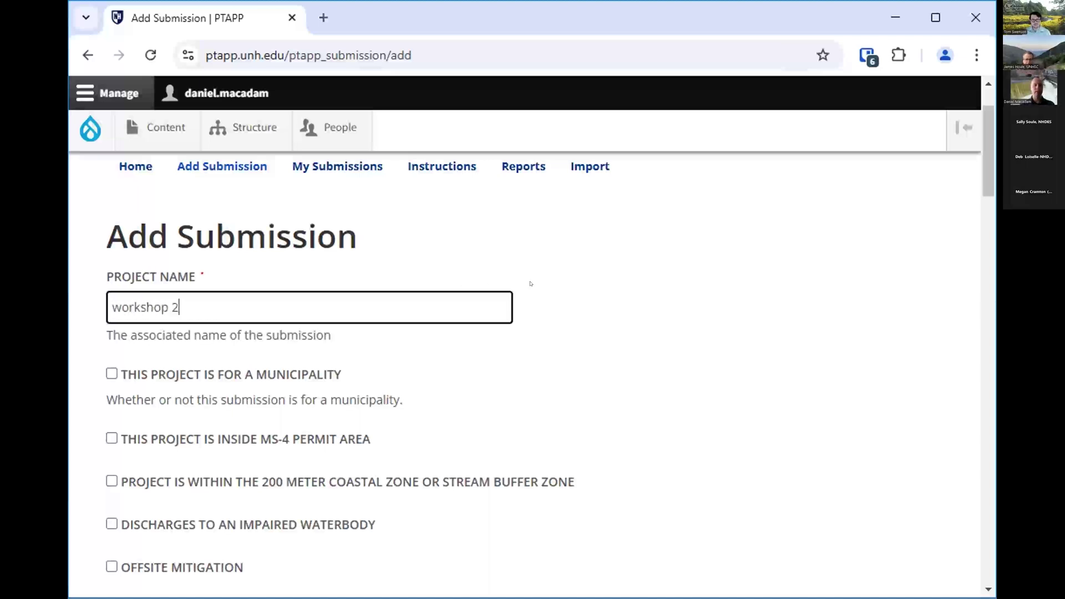
pyautogui.write(' non-strucutal')
pyautogui.press('BackSpace')
pyautogui.press('BackSpace')
pyautogui.press('BackSpace')
pyautogui.press('BackSpace')
pyautogui.press('BackSpace')
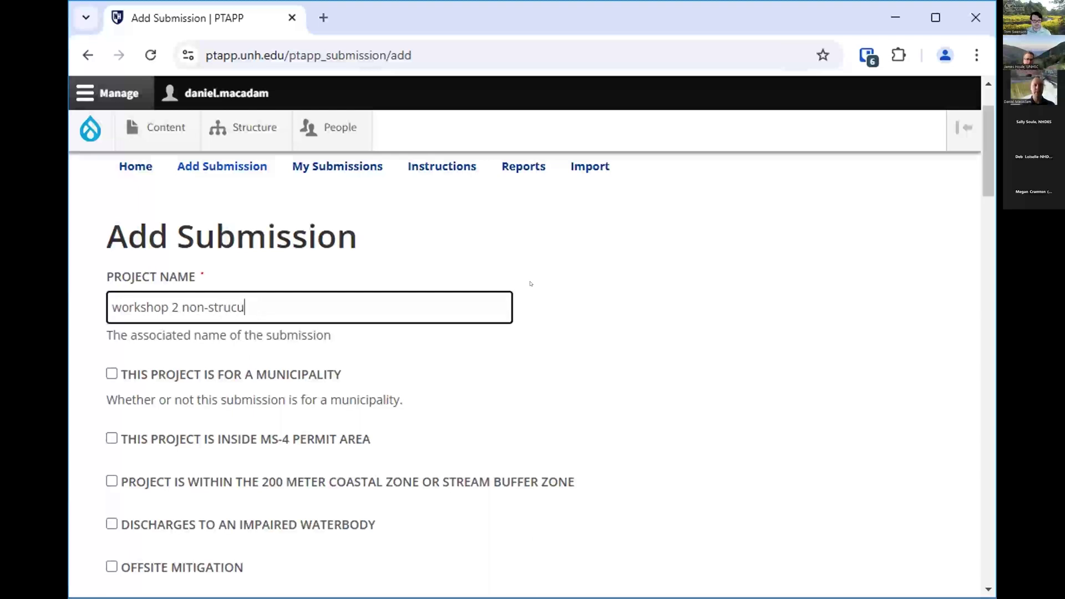
pyautogui.write('ctural')
# Mark the project as being for a municipality and inside the MS-4 permit area
pyautogui.scroll(-3, 574, 296)
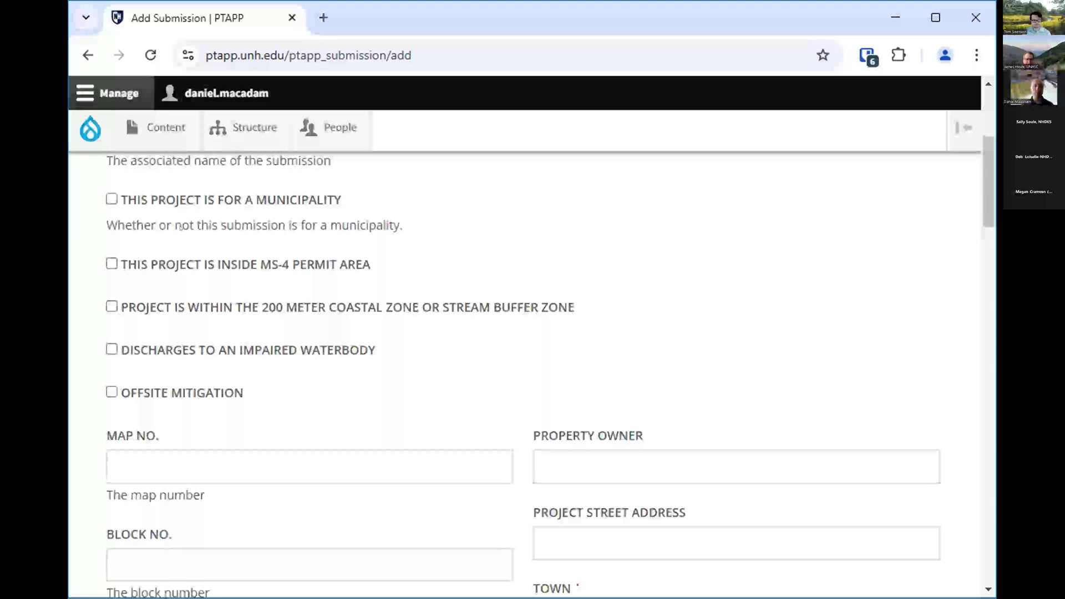
pyautogui.click(111, 199)
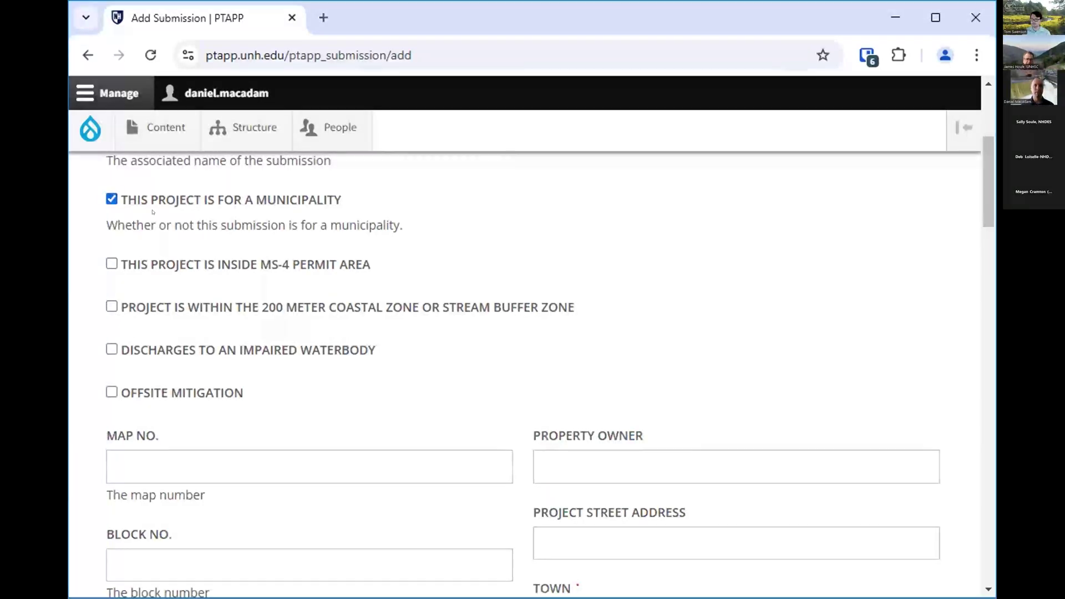
pyautogui.click(112, 263)
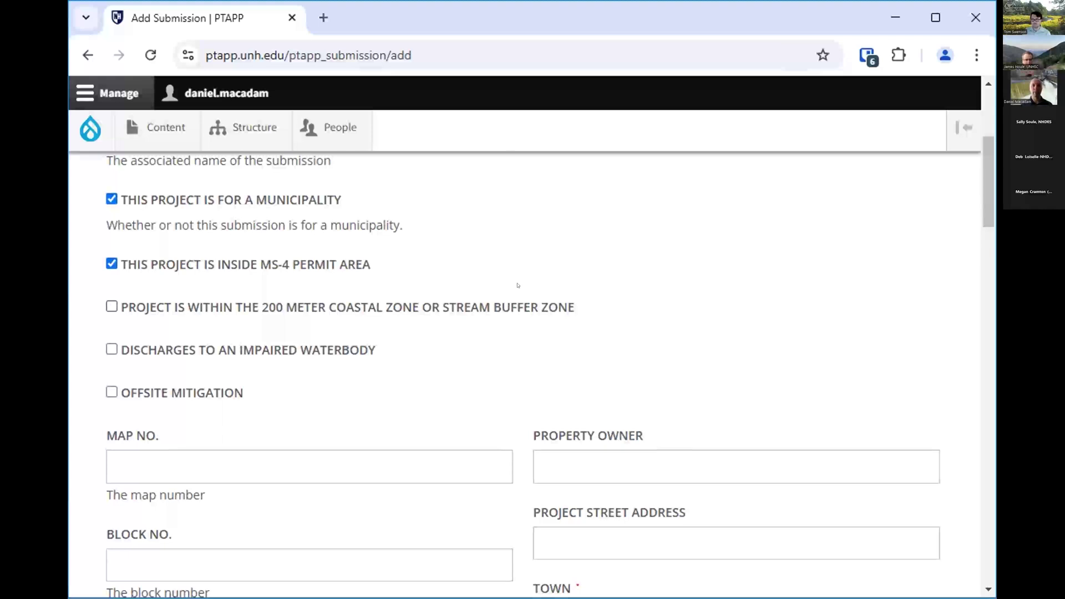
# Set the project's town to Lee
pyautogui.scroll(-3, 464, 268)
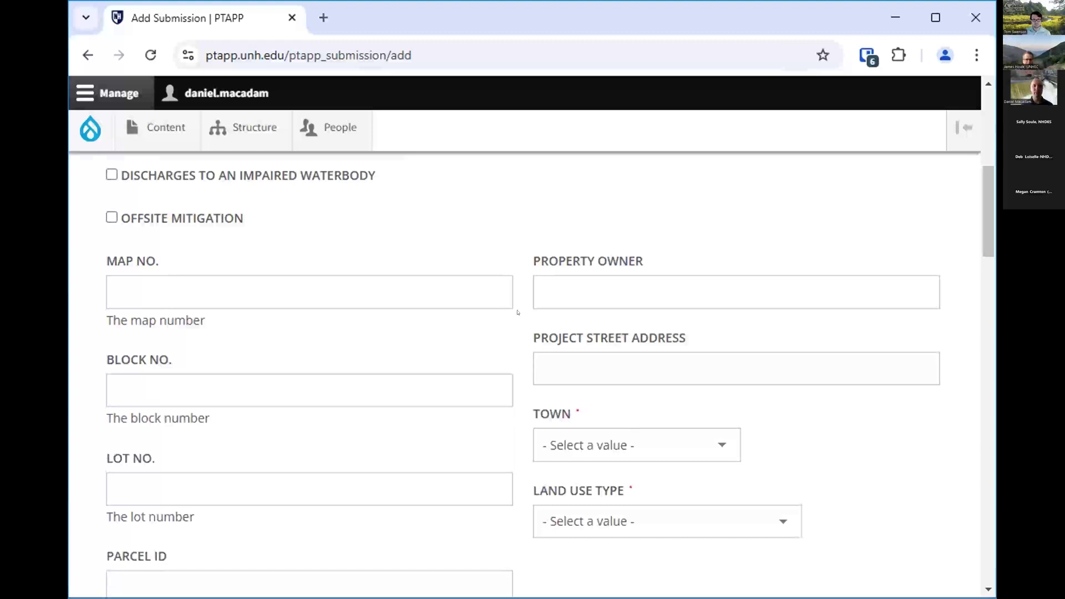
pyautogui.scroll(-3, 518, 310)
pyautogui.scroll(2, 531, 369)
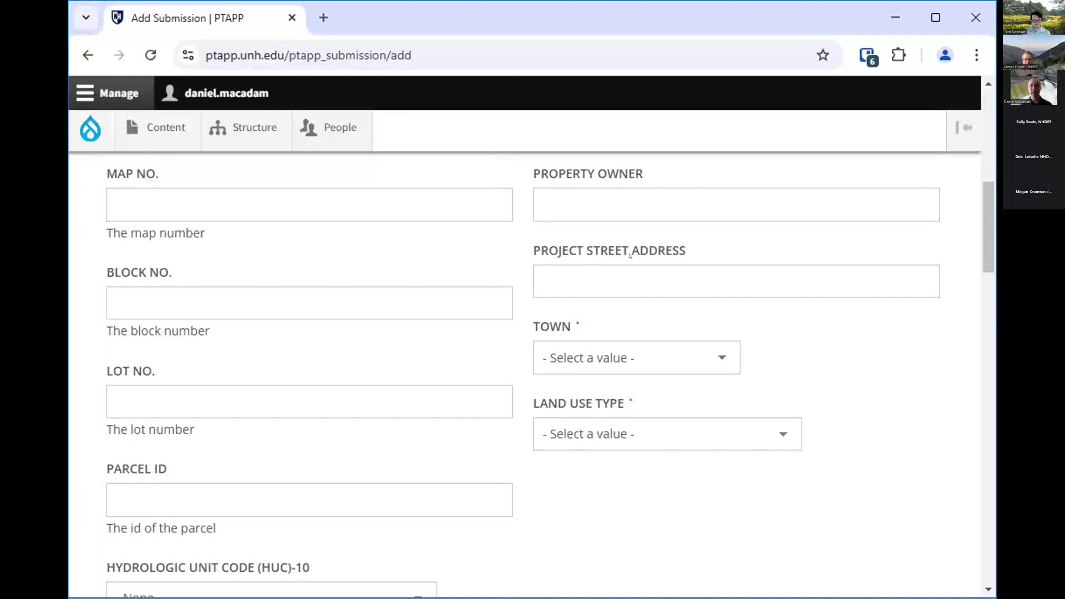
pyautogui.click(629, 354)
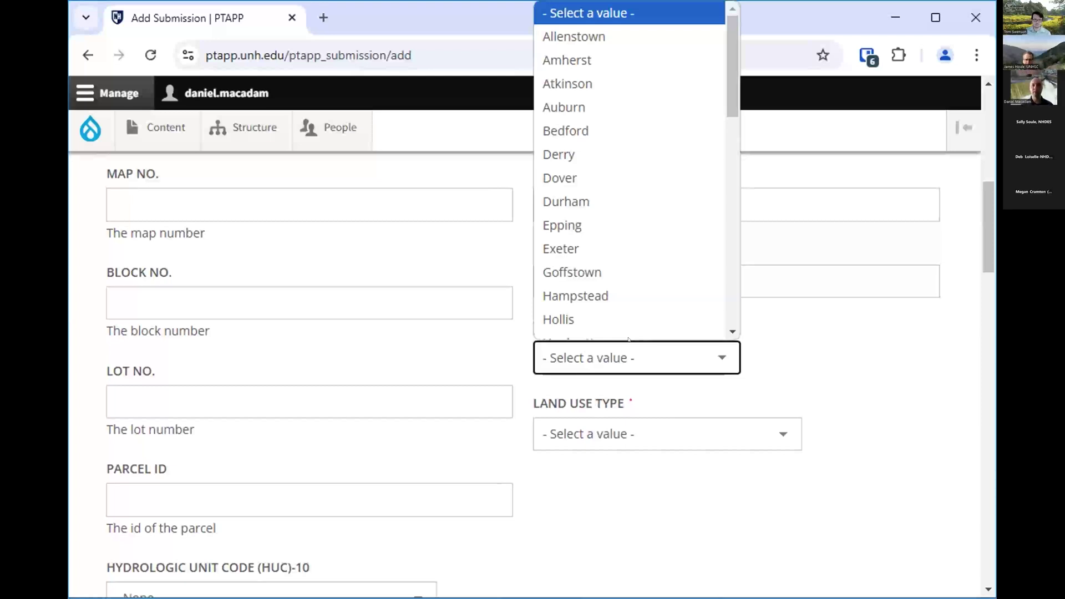
pyautogui.scroll(-3, 638, 266)
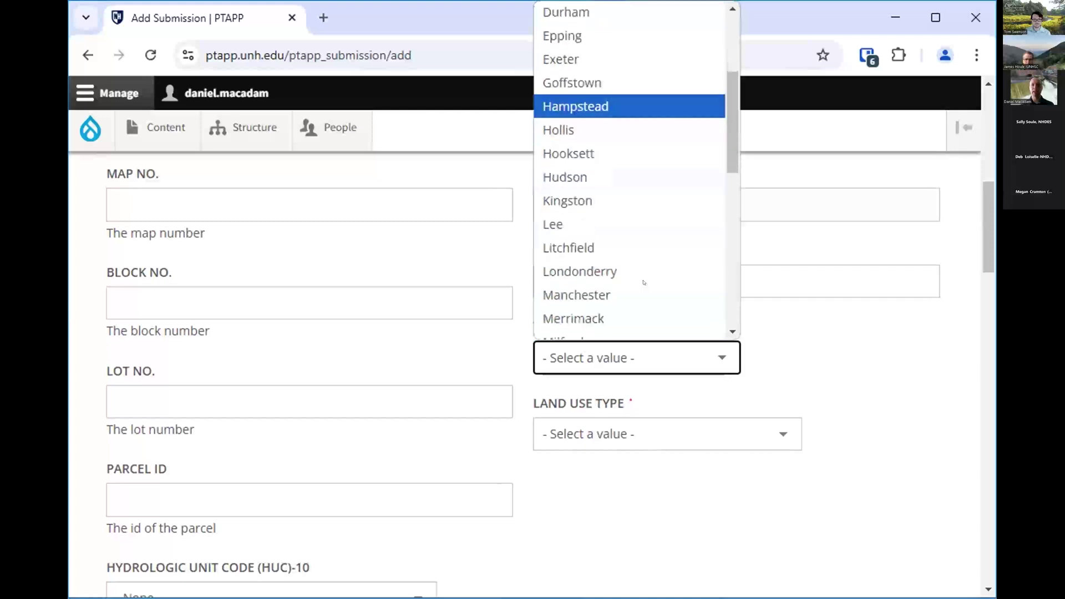
pyautogui.click(615, 228)
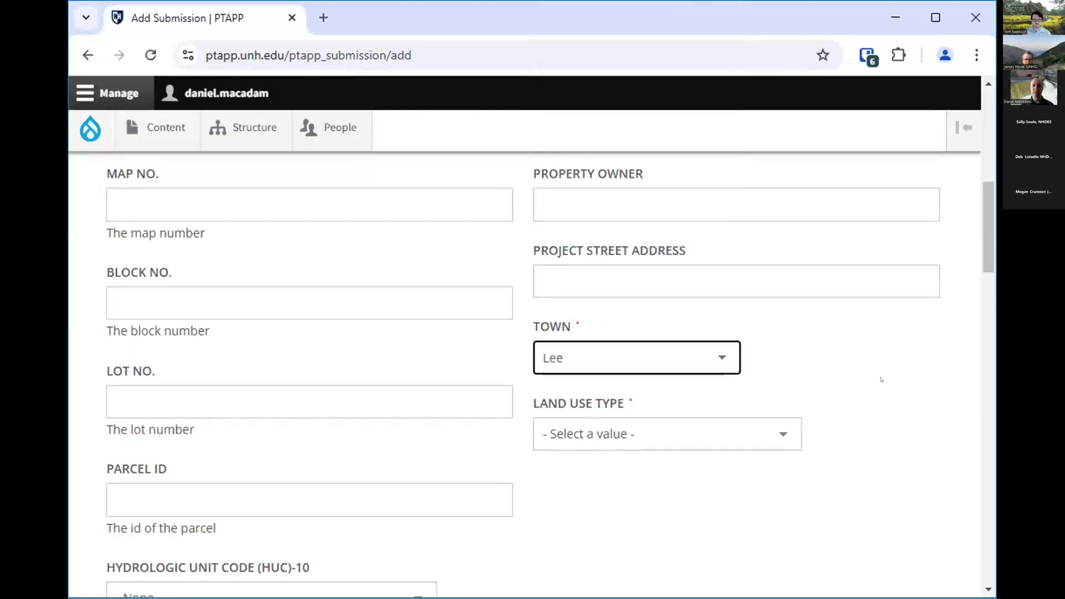
# Set the project's land use type to Commercial and Industrial
pyautogui.press('Tab')
pyautogui.scroll(-1, 839, 441)
pyautogui.scroll(-1, 838, 450)
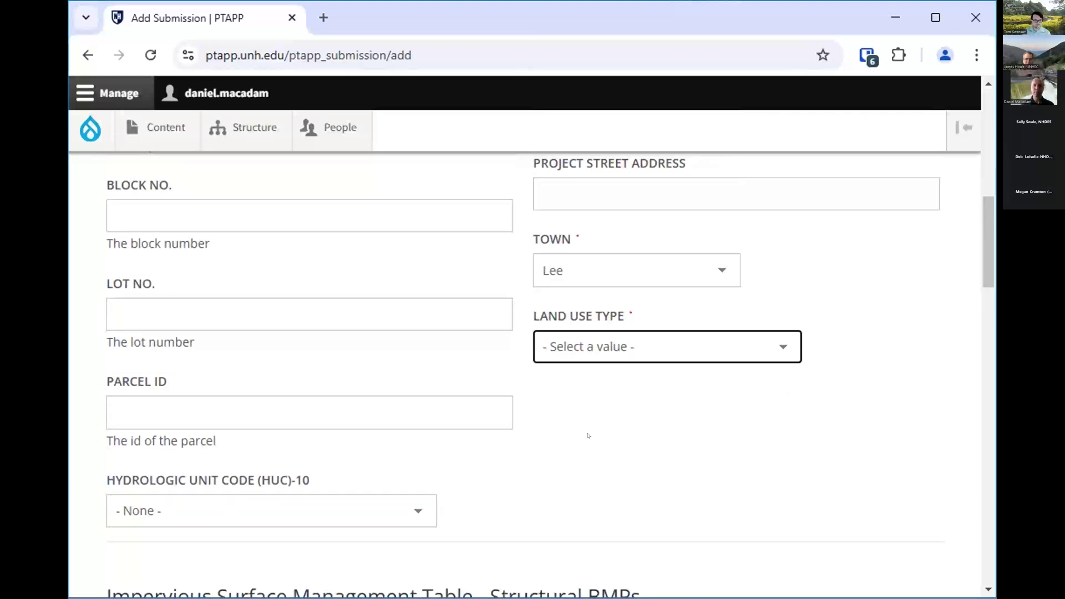
pyautogui.click(641, 338)
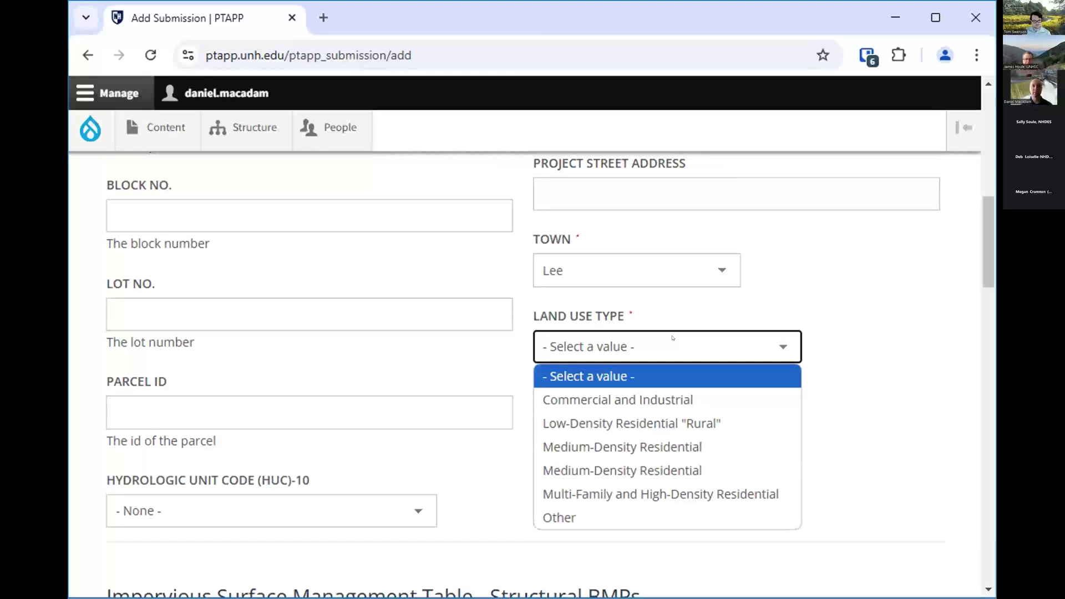
pyautogui.click(631, 397)
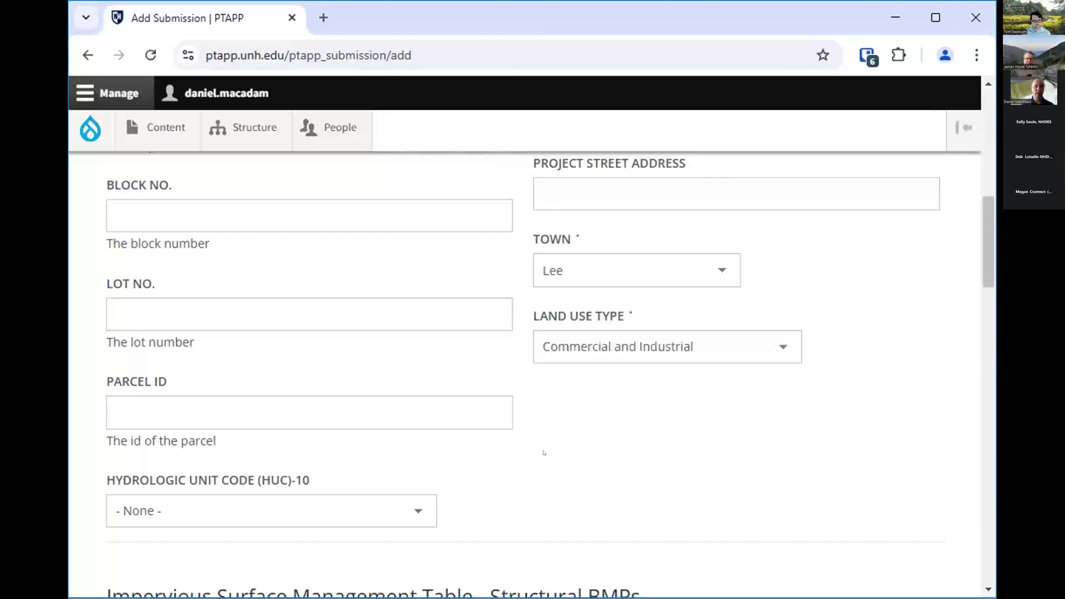
# In the non-structural BMPs table, enter Catch Basin Cleaning with an amount of 30 and the unit Number of CB Cleaned
pyautogui.scroll(-5, 557, 451)
pyautogui.scroll(-4, 557, 450)
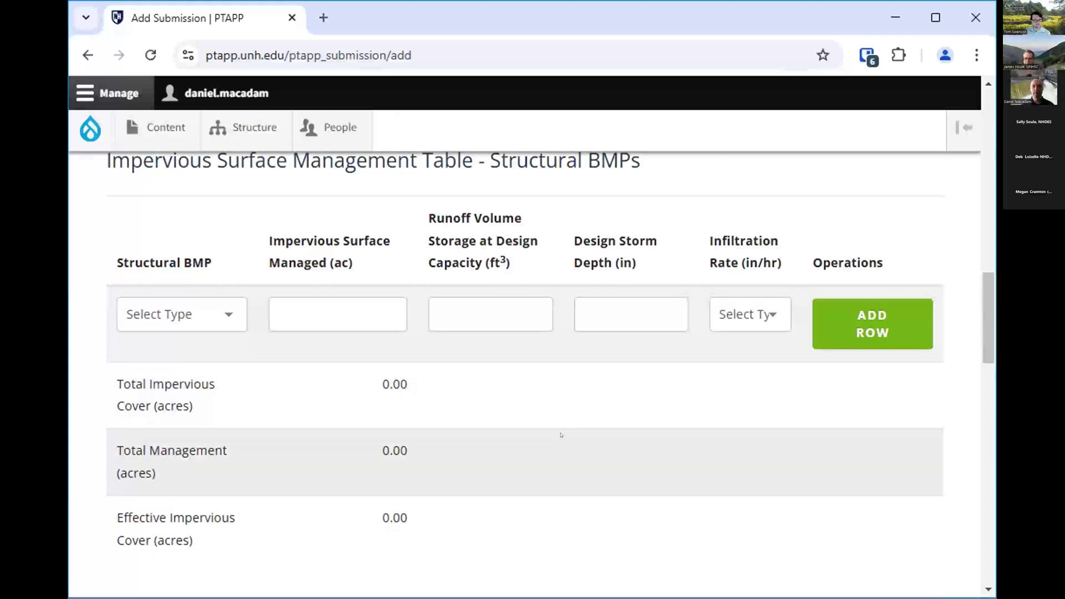
pyautogui.scroll(-6, 561, 435)
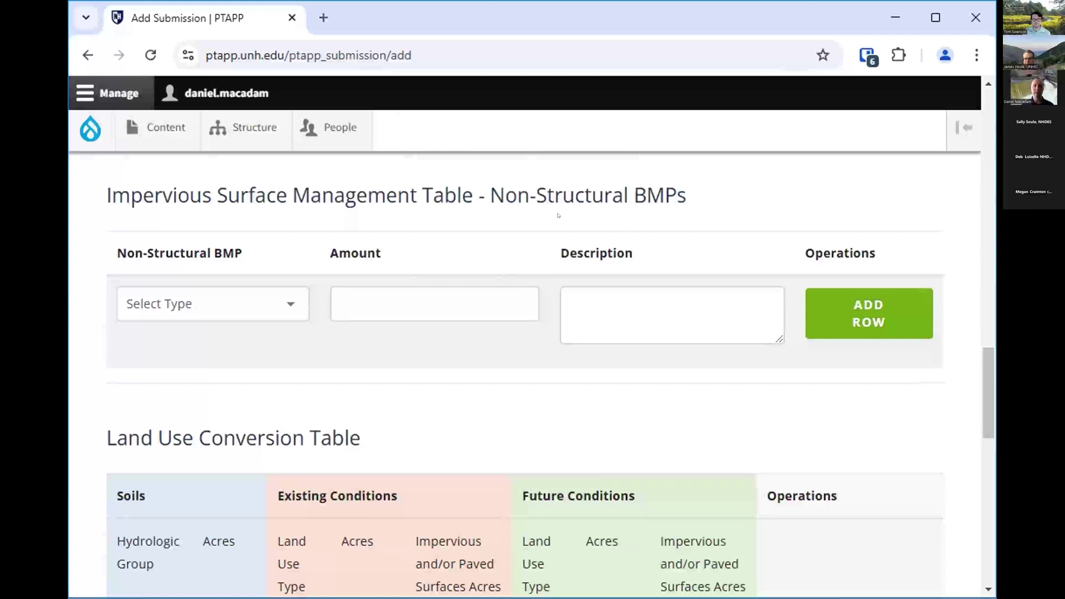
pyautogui.click(250, 298)
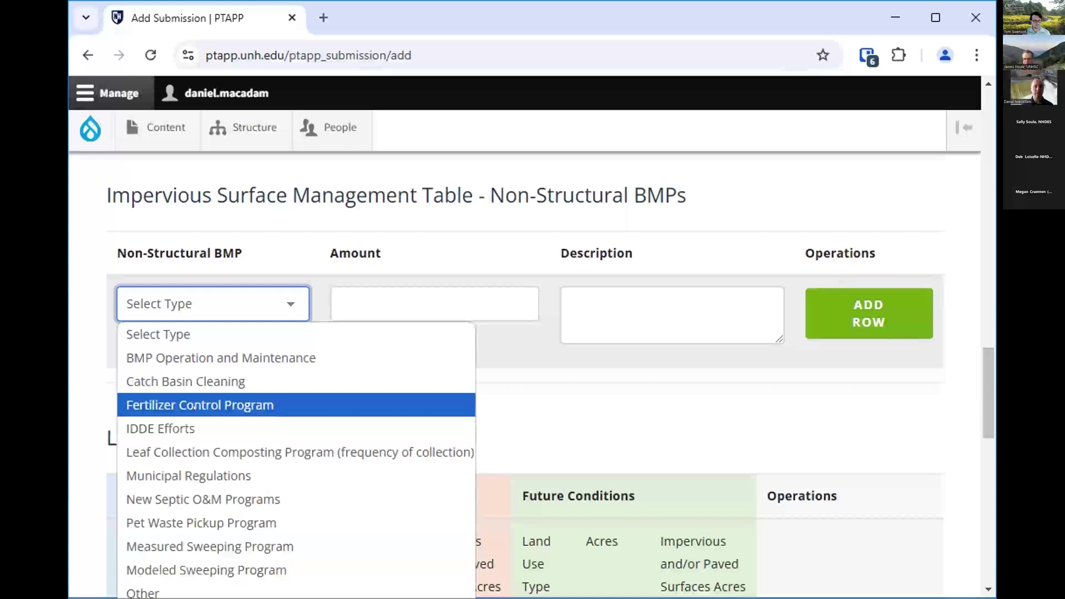
pyautogui.click(193, 382)
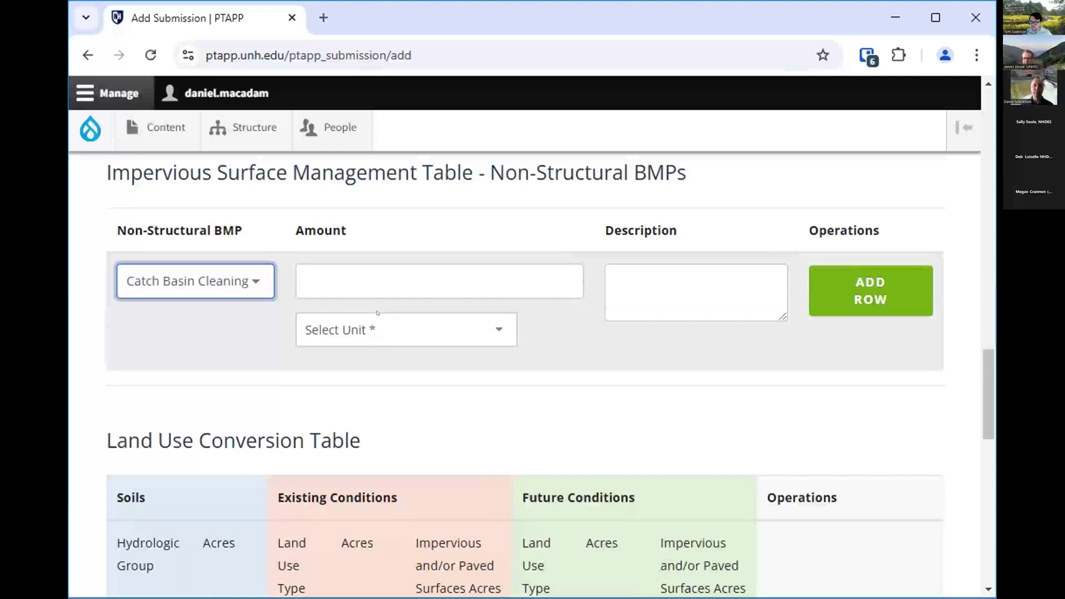
pyautogui.click(391, 326)
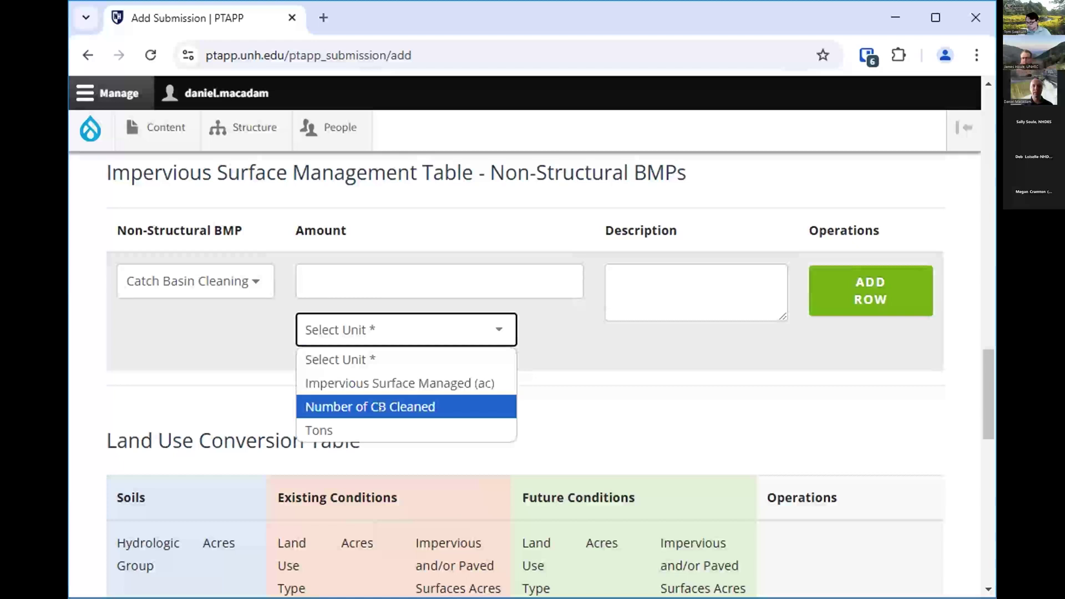
pyautogui.click(391, 407)
pyautogui.click(380, 272)
pyautogui.write('30')
pyautogui.click(643, 271)
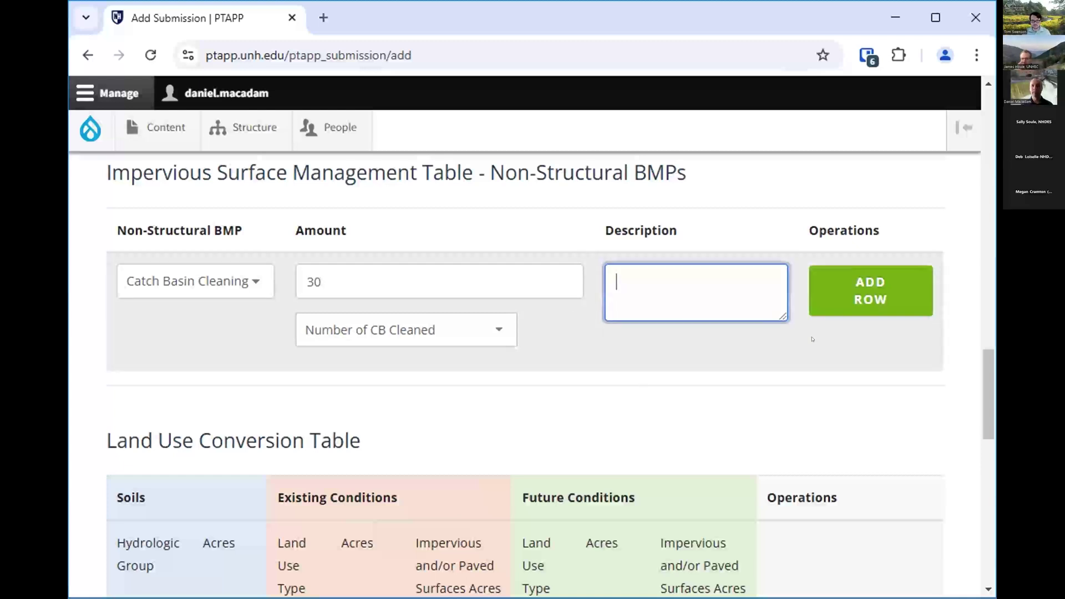
# Add a second row to the non-structural BMPs table and set its type to Modeled Sweeping Program
pyautogui.click(867, 283)
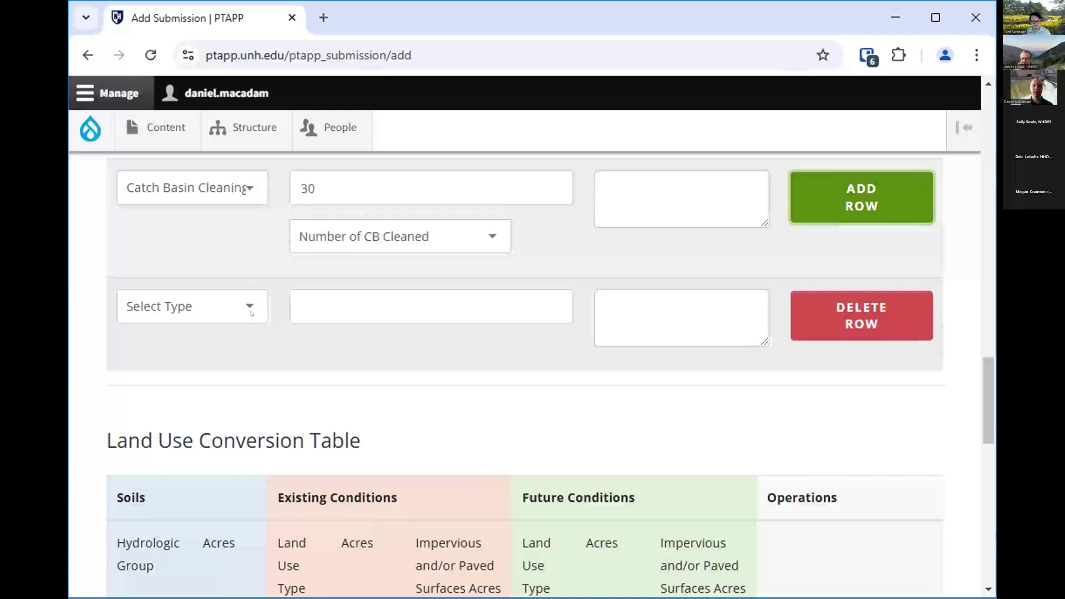
pyautogui.scroll(2, 293, 285)
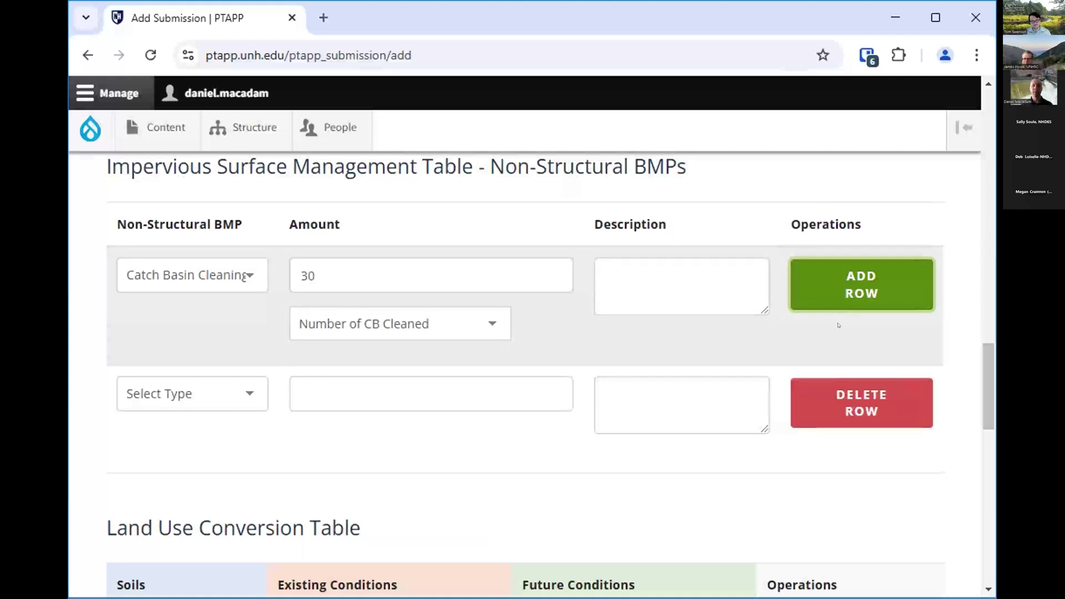
pyautogui.scroll(15, 838, 325)
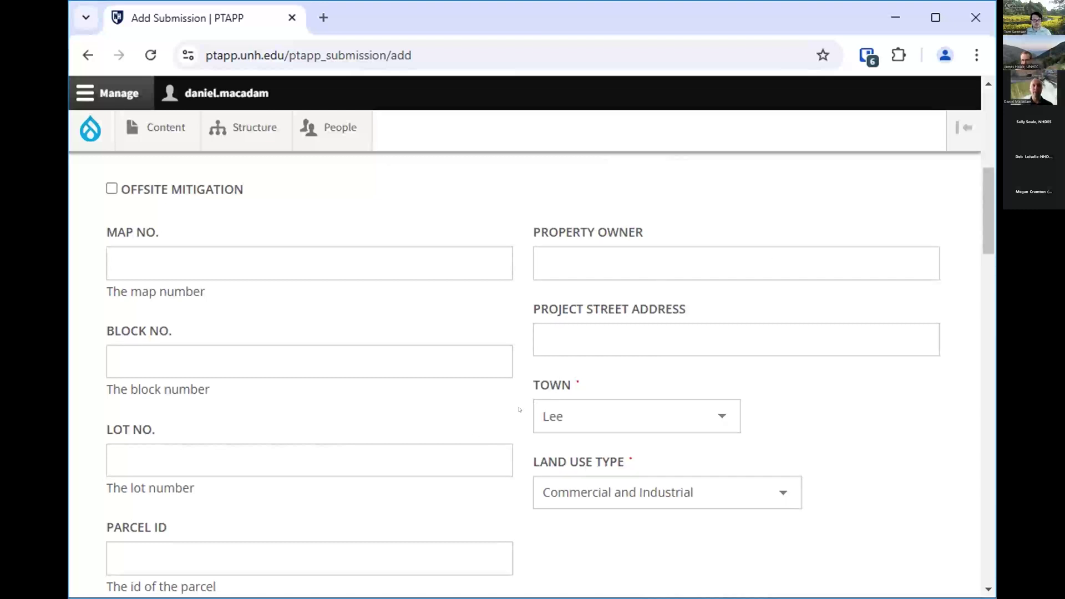
pyautogui.scroll(-15, 563, 325)
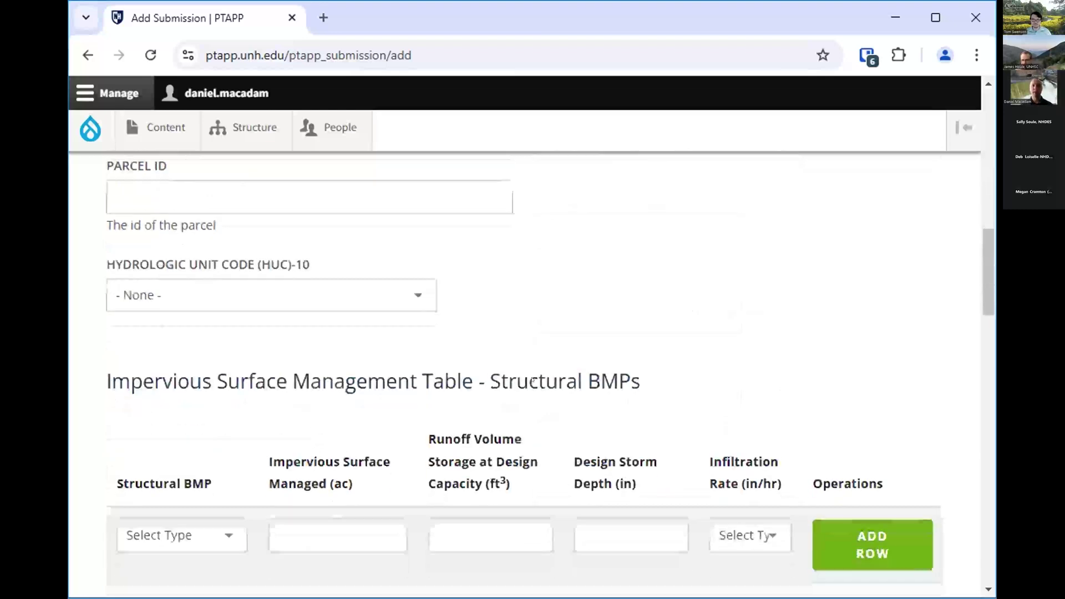
pyautogui.scroll(-2, 517, 368)
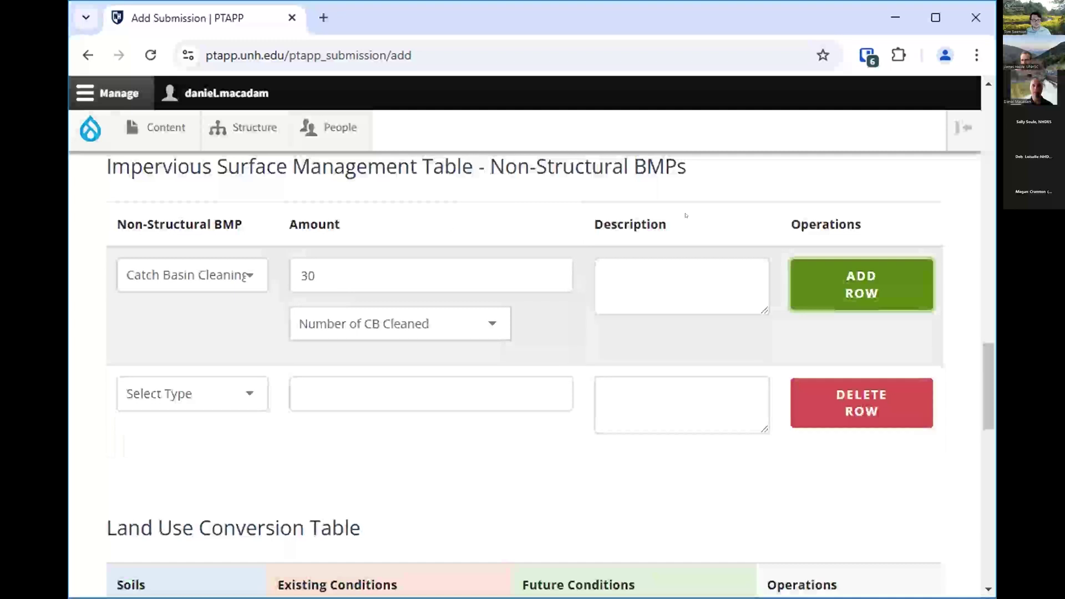
pyautogui.click(210, 383)
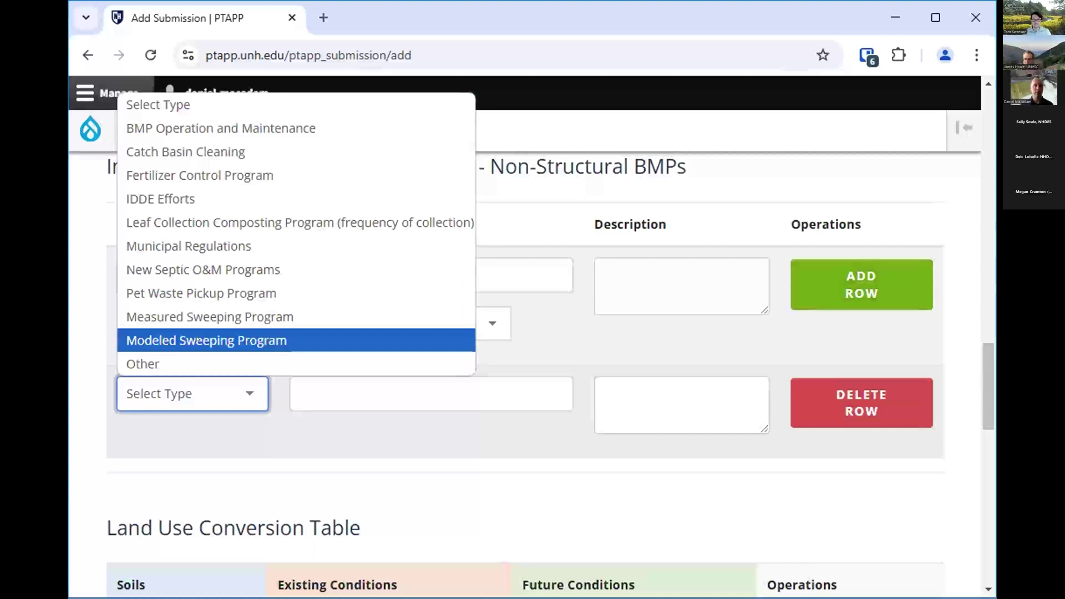
pyautogui.press('Return')
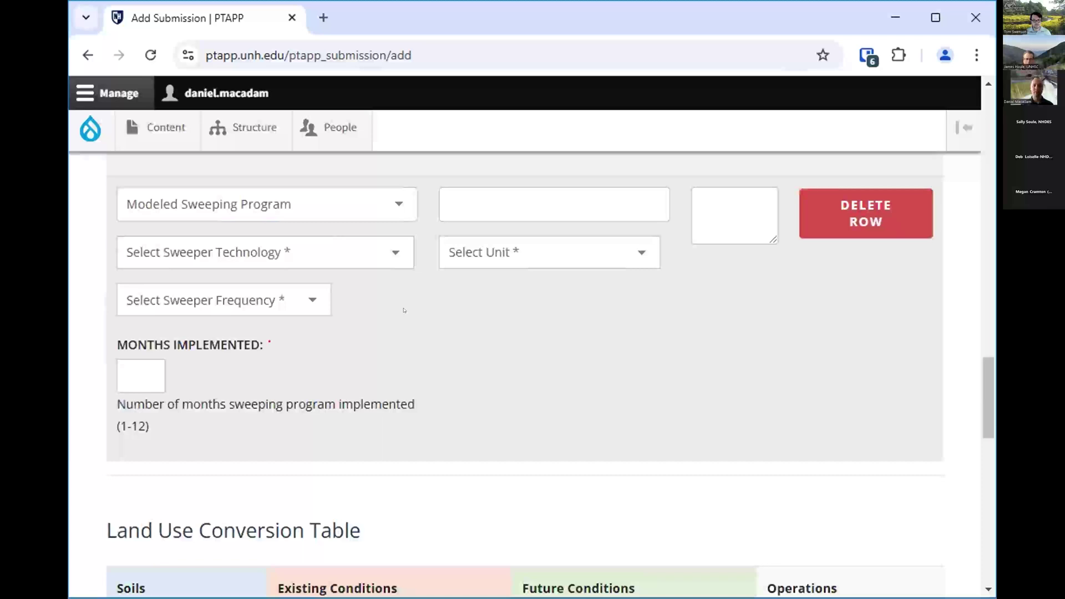
# Set the sweeping program to MECHANICAL BROOM technology, TWICE/YEAR (SPRING AND FALL) frequency and 12 months implemented
pyautogui.click(352, 254)
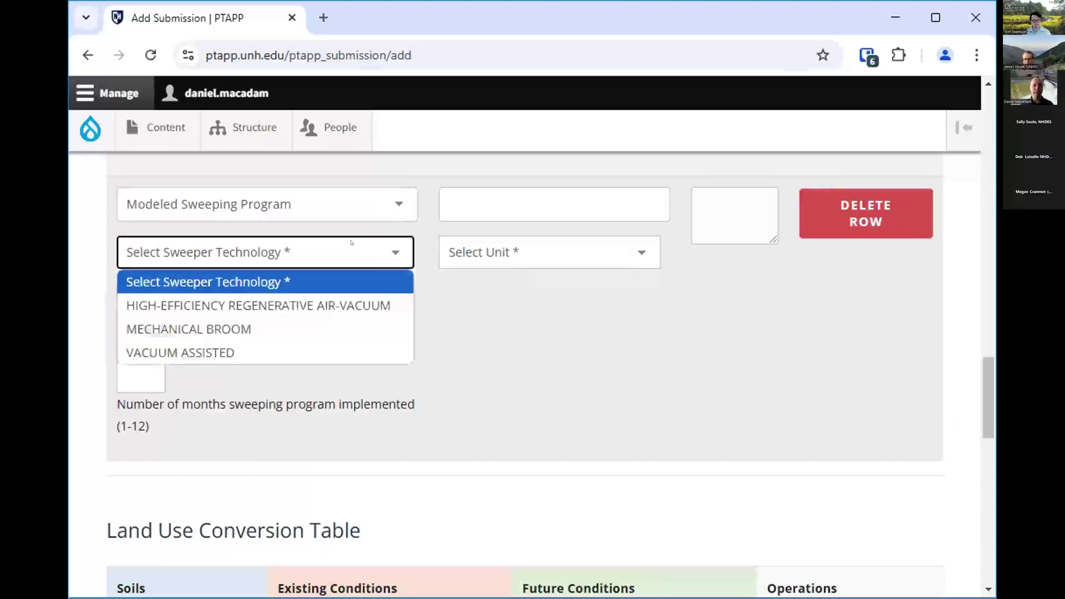
pyautogui.click(251, 328)
pyautogui.click(227, 300)
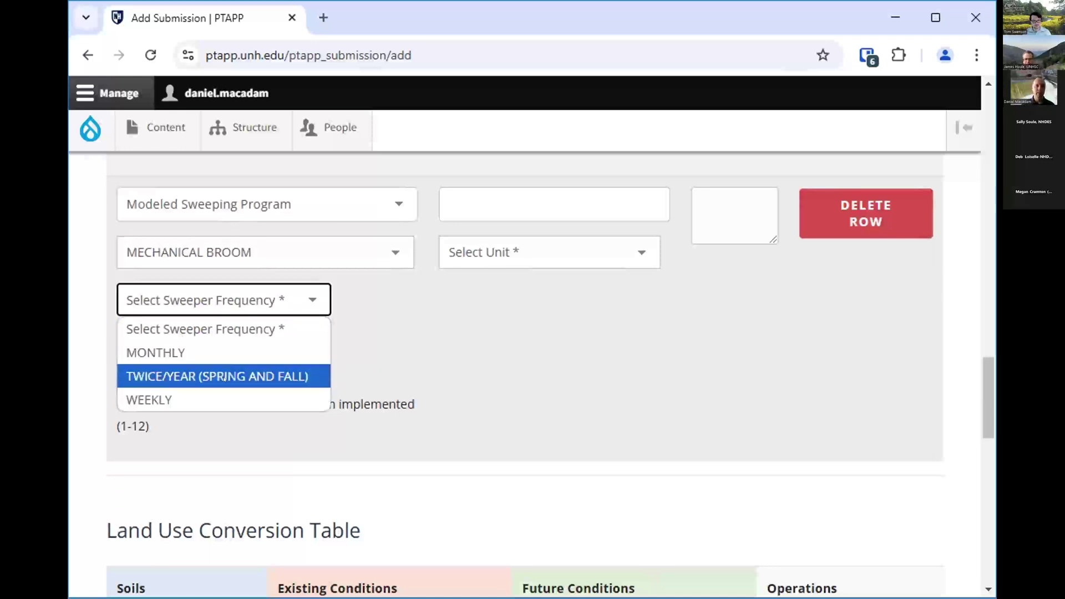
pyautogui.click(322, 380)
pyautogui.press('Tab')
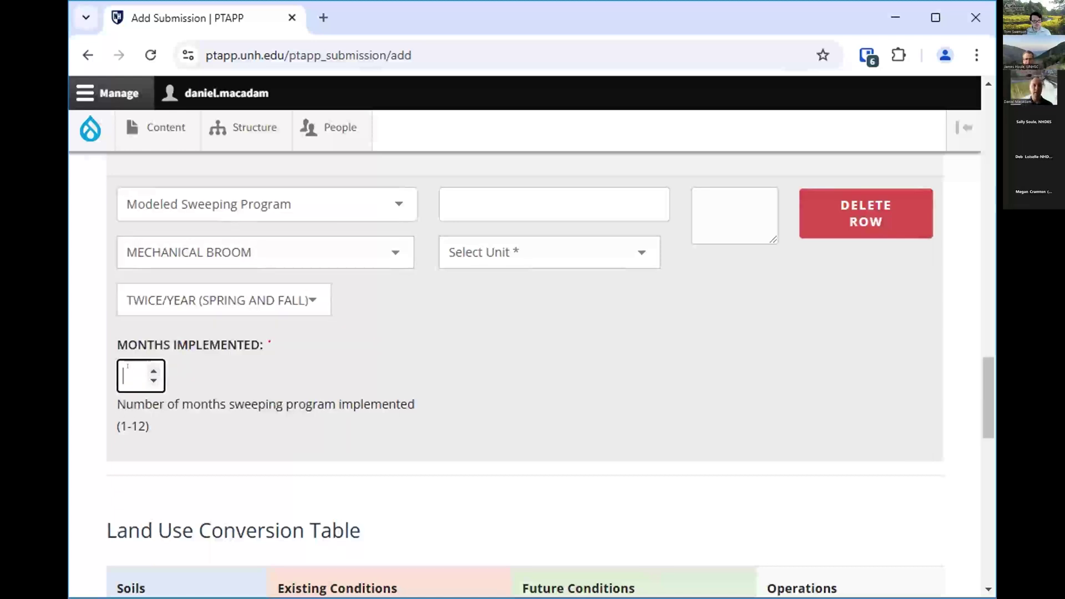
pyautogui.write('12')
pyautogui.click(278, 368)
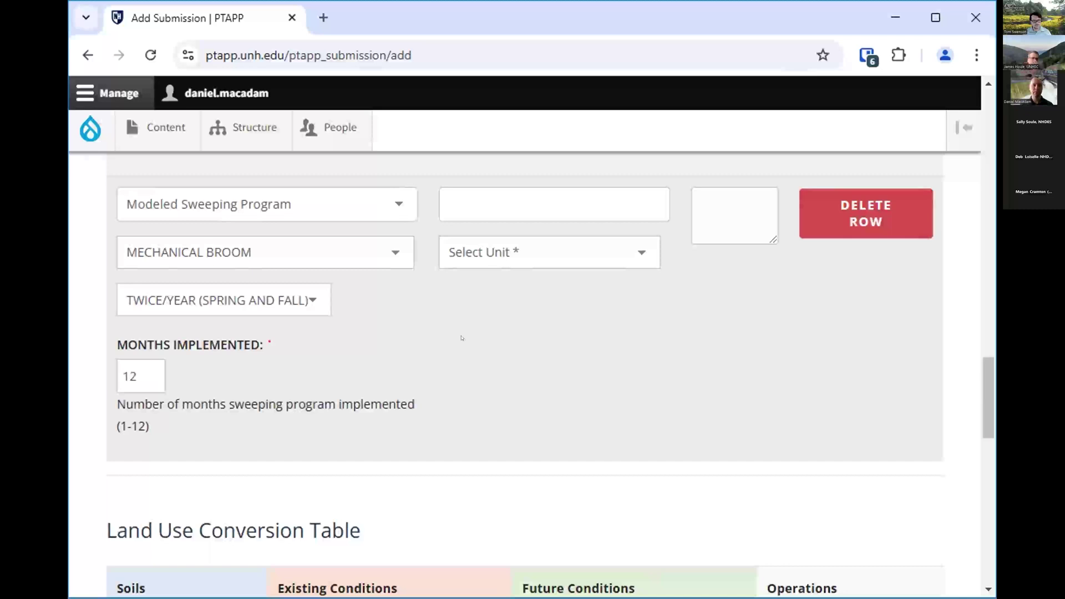
# Set the sweeping program's amount to 100 with the unit Lane Miles Swept (mi), leaving its description empty
pyautogui.click(516, 254)
pyautogui.click(503, 327)
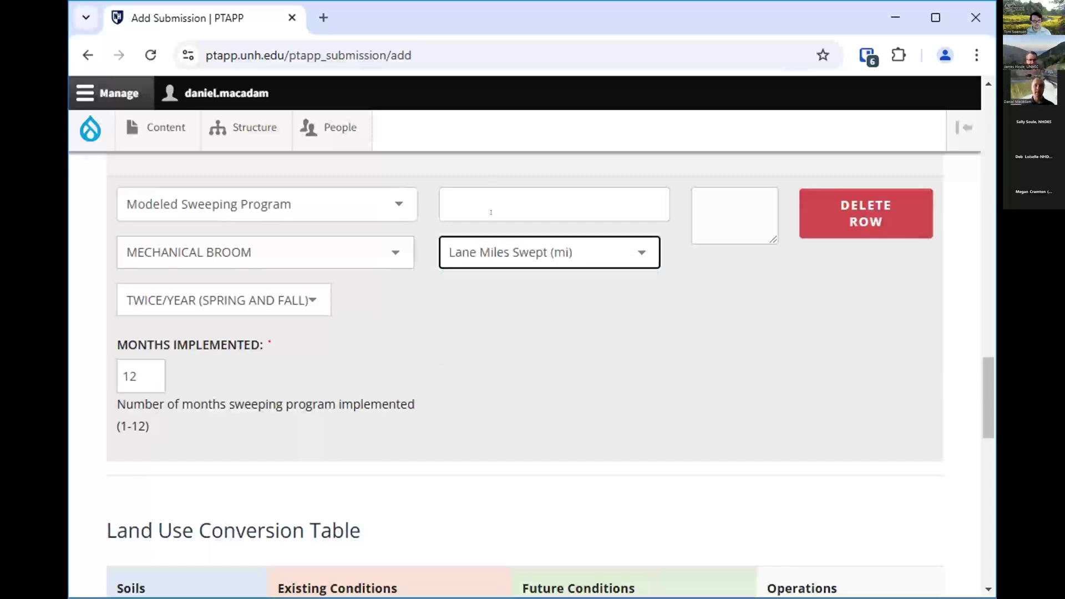
pyautogui.click(491, 200)
pyautogui.write('100')
pyautogui.press('Tab')
pyautogui.scroll(2, 728, 296)
pyautogui.click(729, 278)
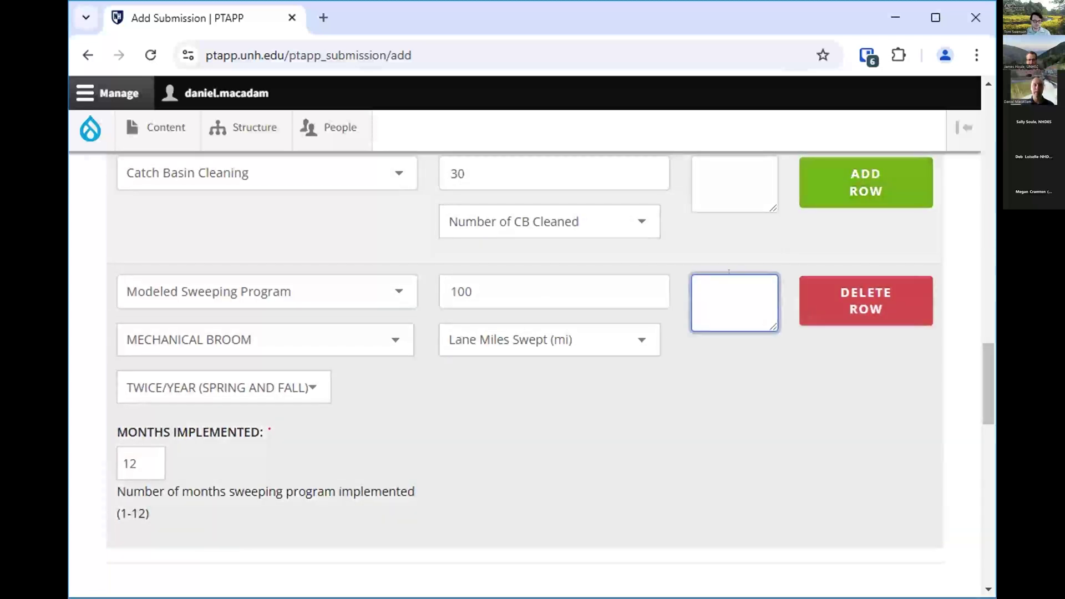
pyautogui.click(727, 367)
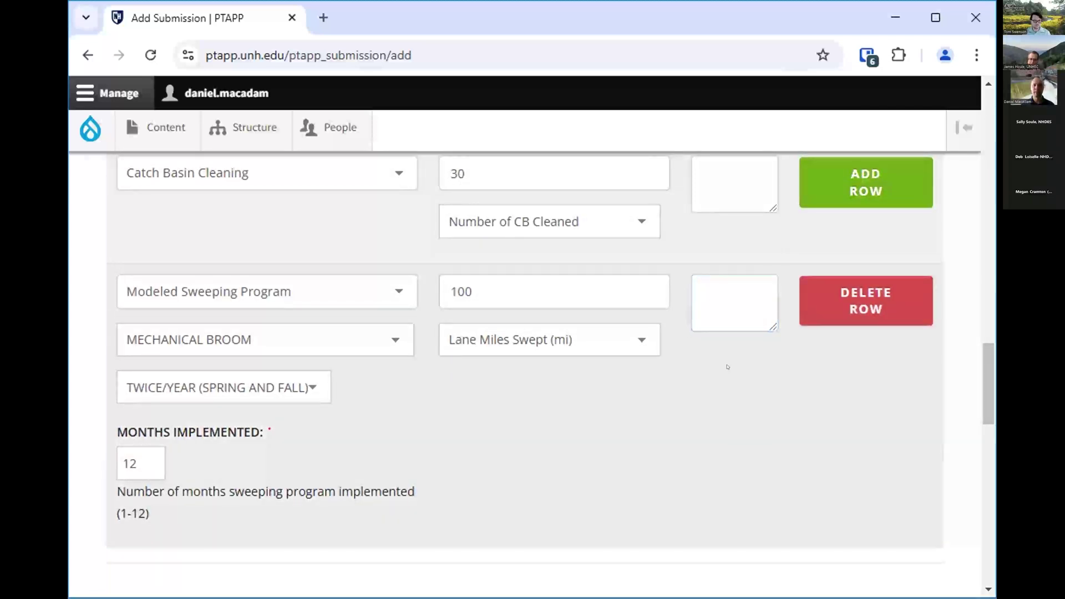
# Certify at the end of the form that all information is true and correct, and save the submission
pyautogui.scroll(-6, 716, 354)
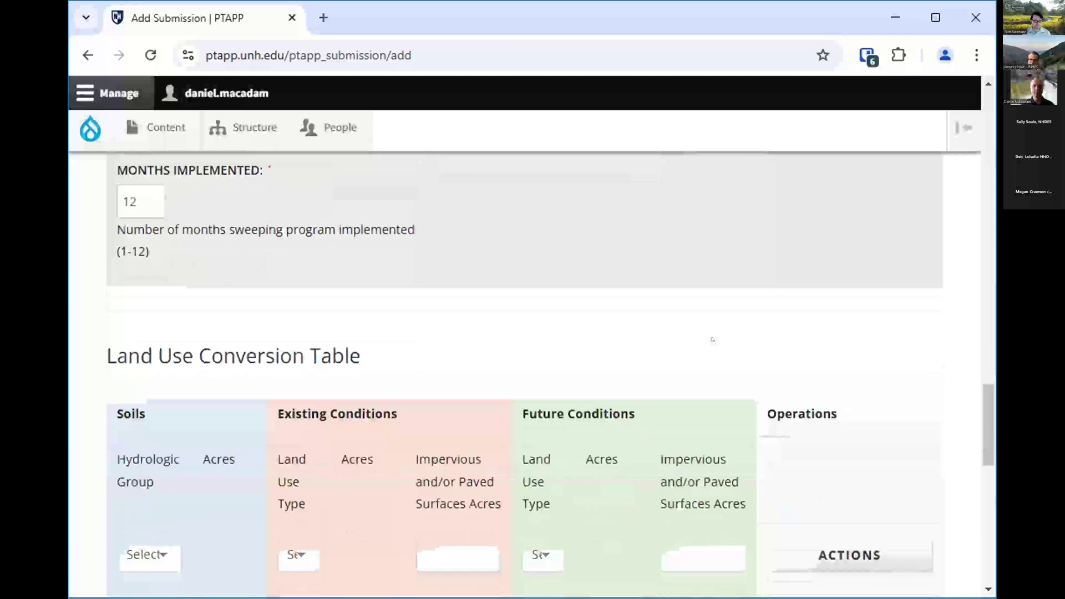
pyautogui.scroll(-2, 619, 313)
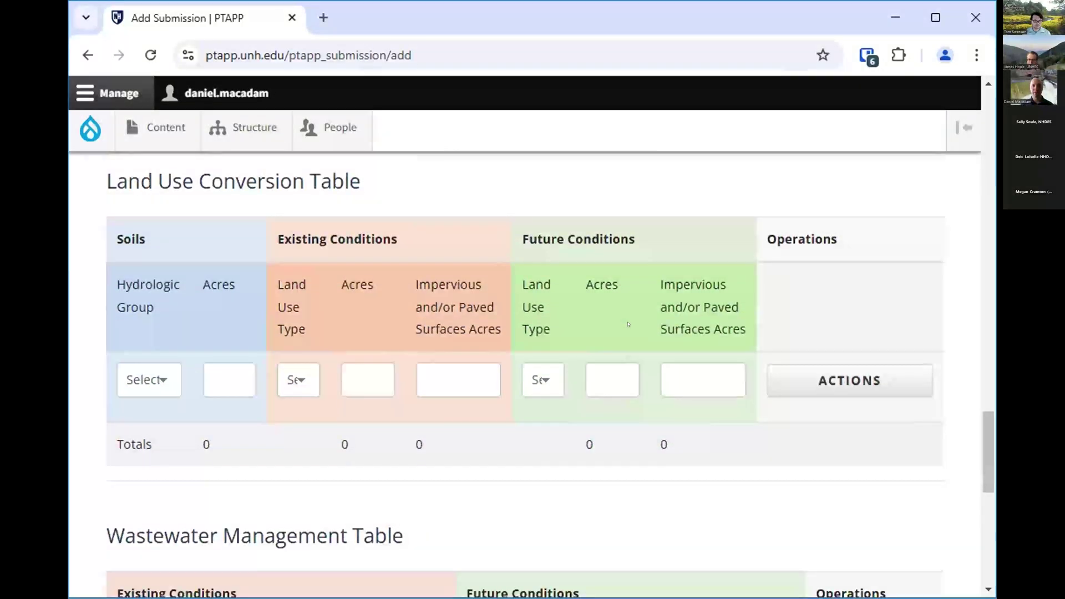
pyautogui.scroll(-3, 632, 320)
pyautogui.scroll(-3, 643, 325)
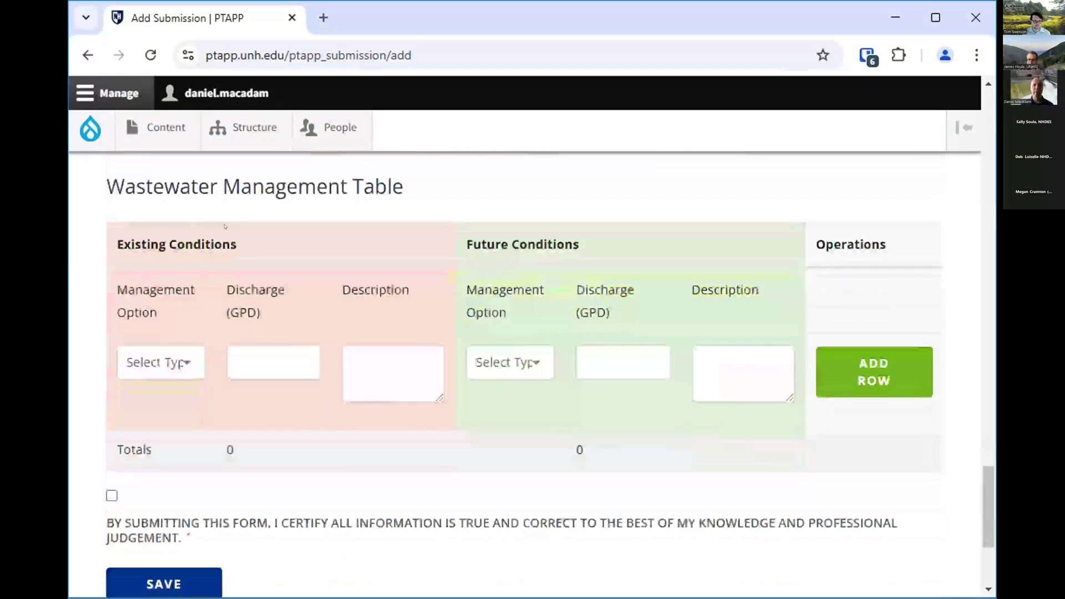
pyautogui.scroll(-4, 482, 372)
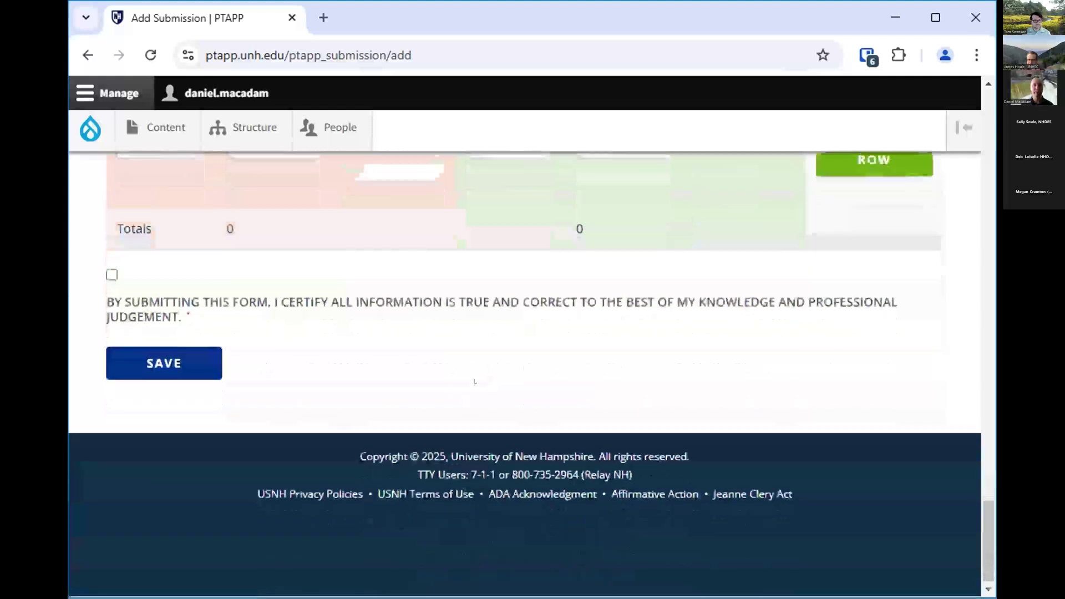
pyautogui.click(194, 300)
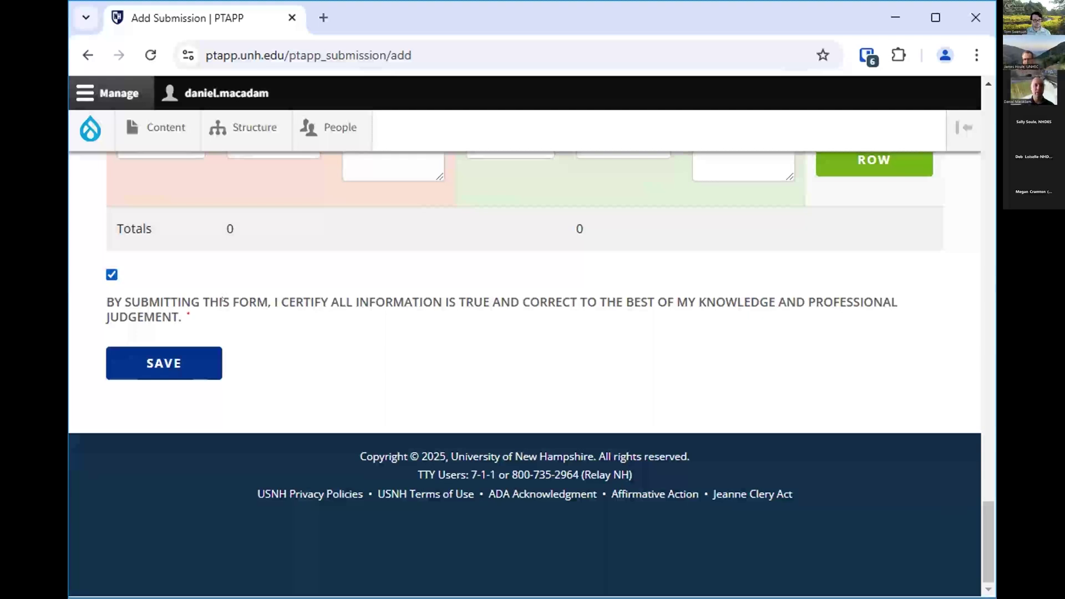
pyautogui.click(155, 357)
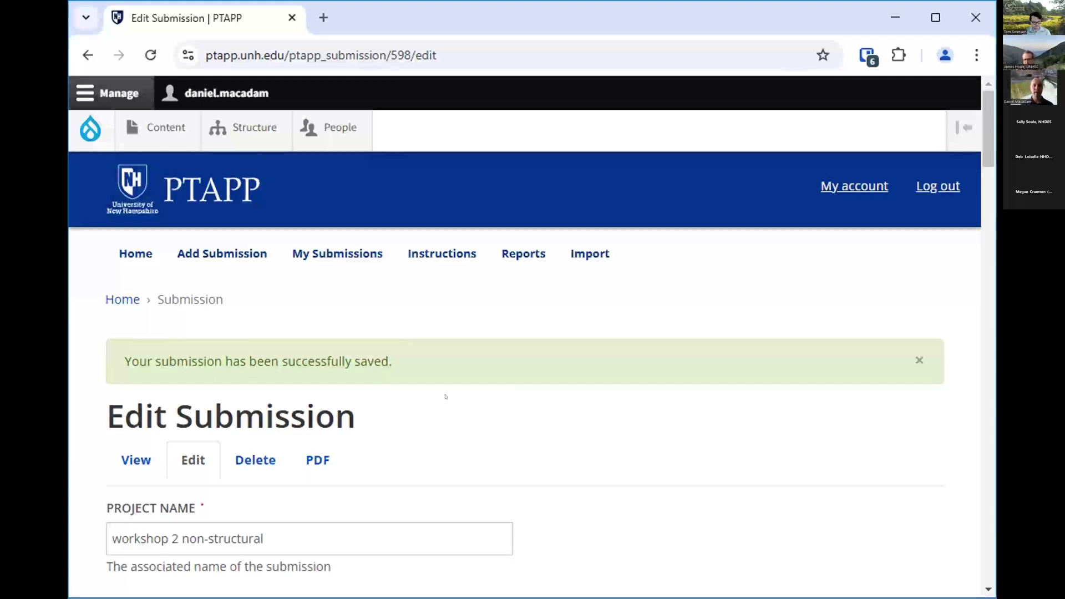
# Look over the saved submission and open the list of own submissions to its most recent entry
pyautogui.scroll(-8, 463, 382)
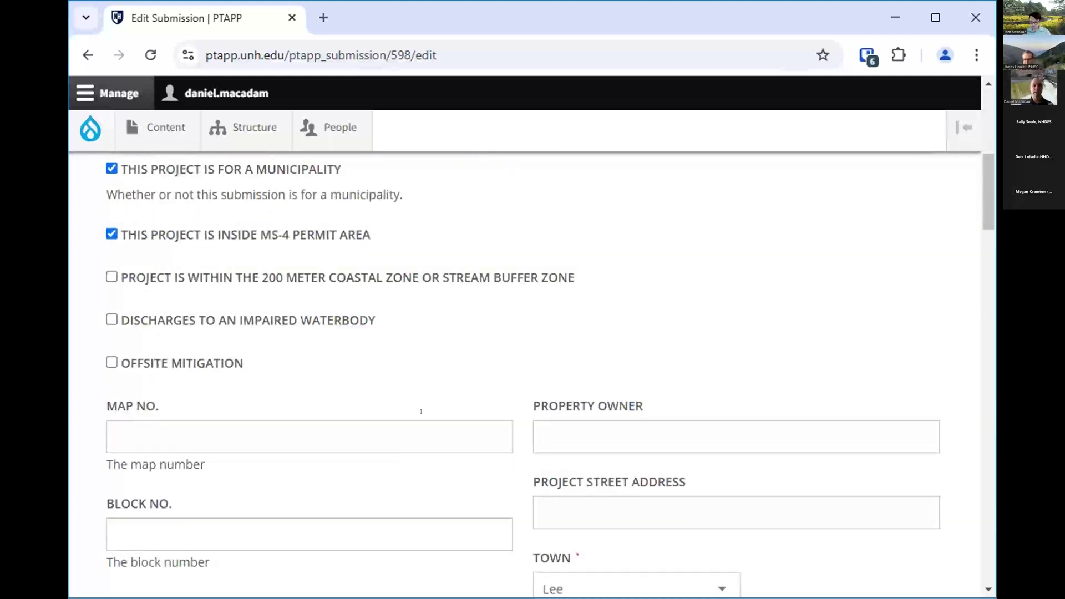
pyautogui.scroll(8, 421, 411)
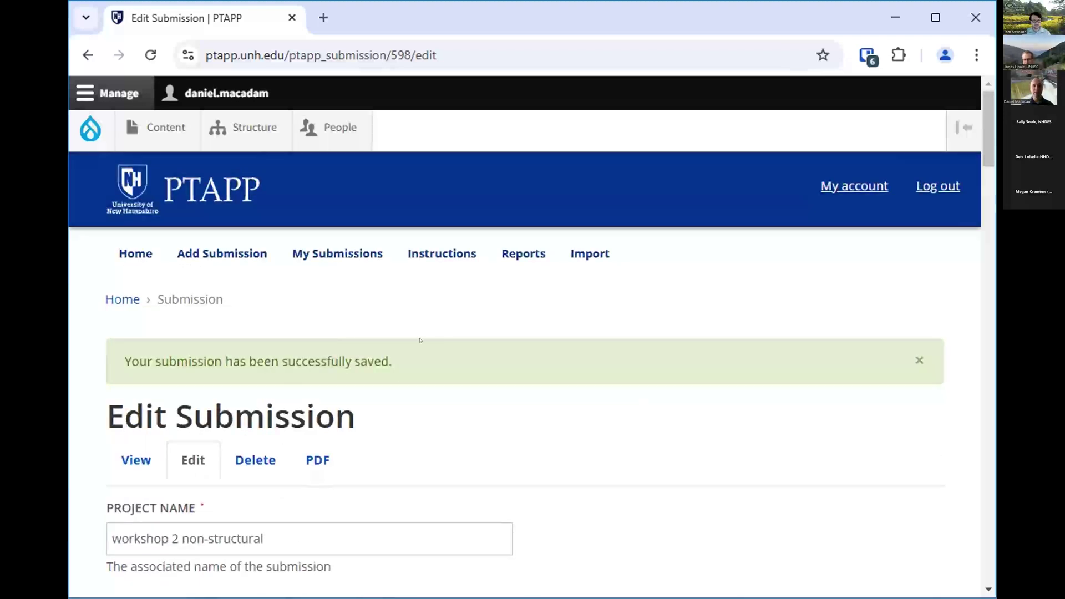
pyautogui.click(323, 254)
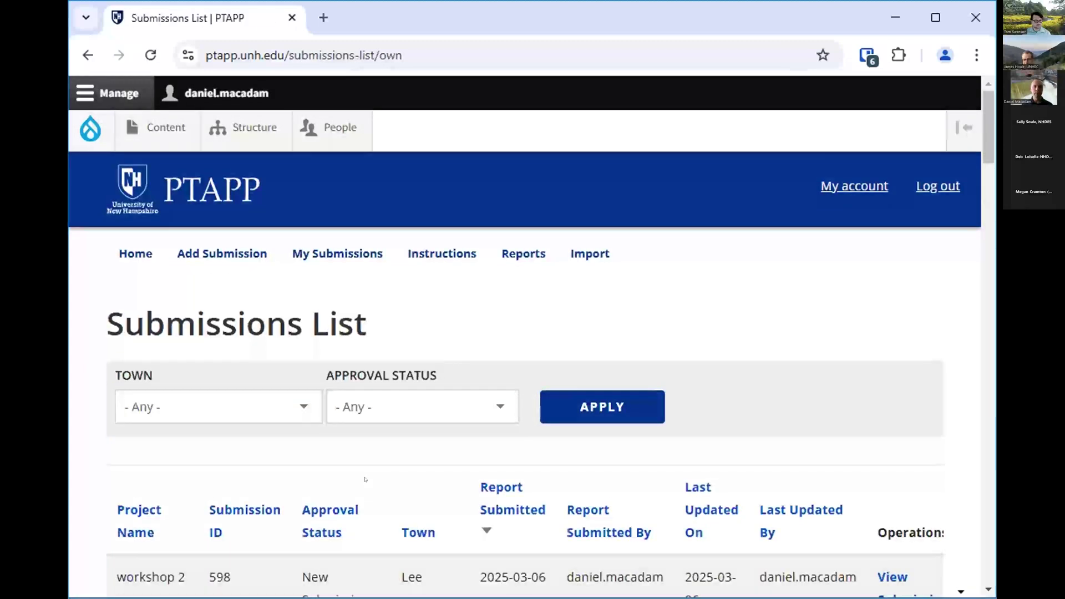
pyautogui.scroll(-2, 365, 436)
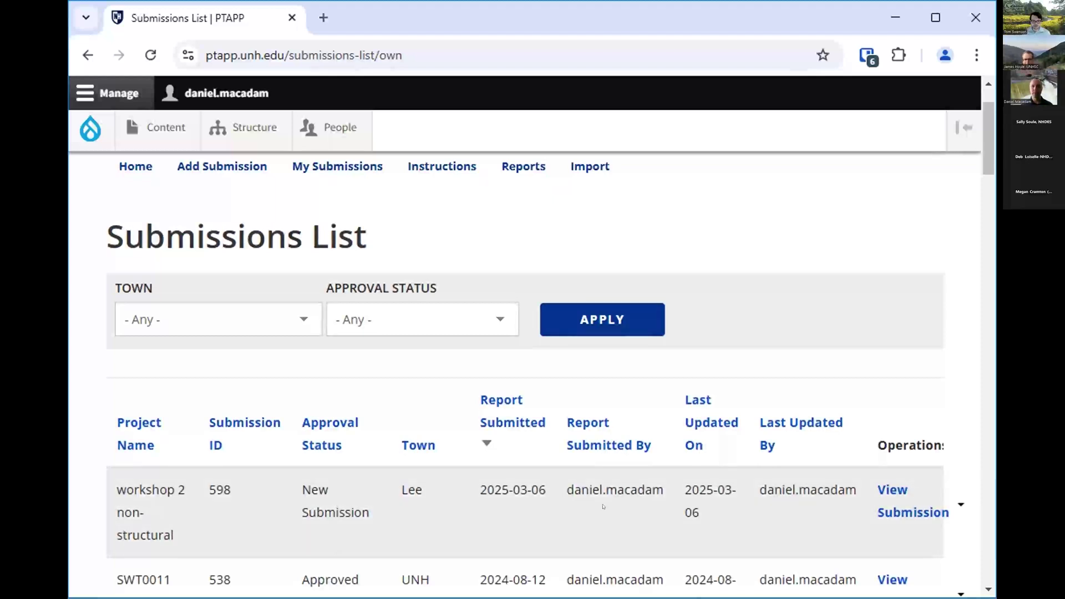
pyautogui.click(464, 325)
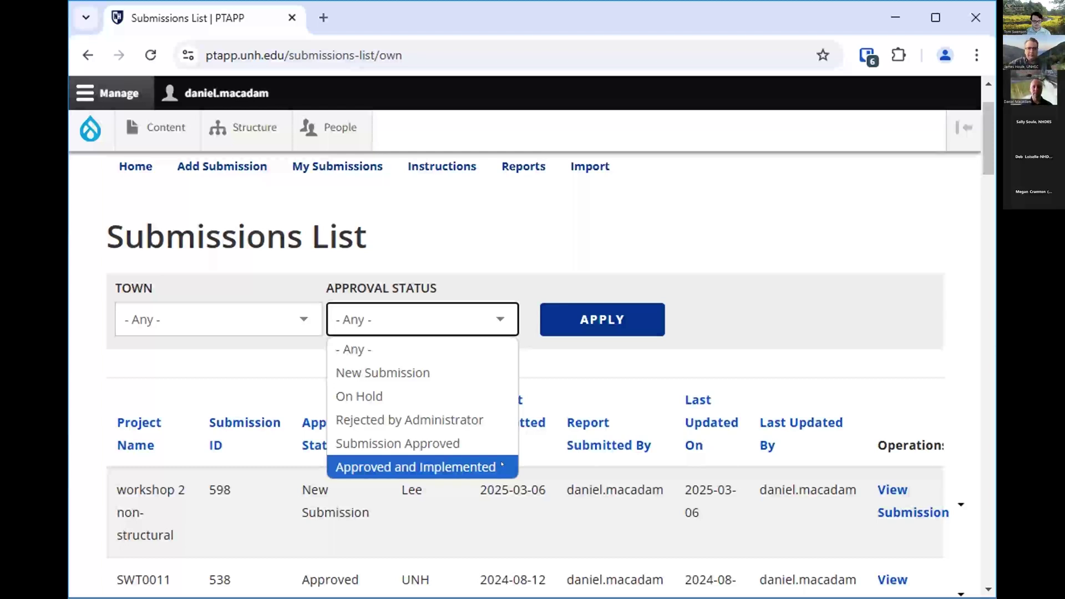
pyautogui.click(502, 465)
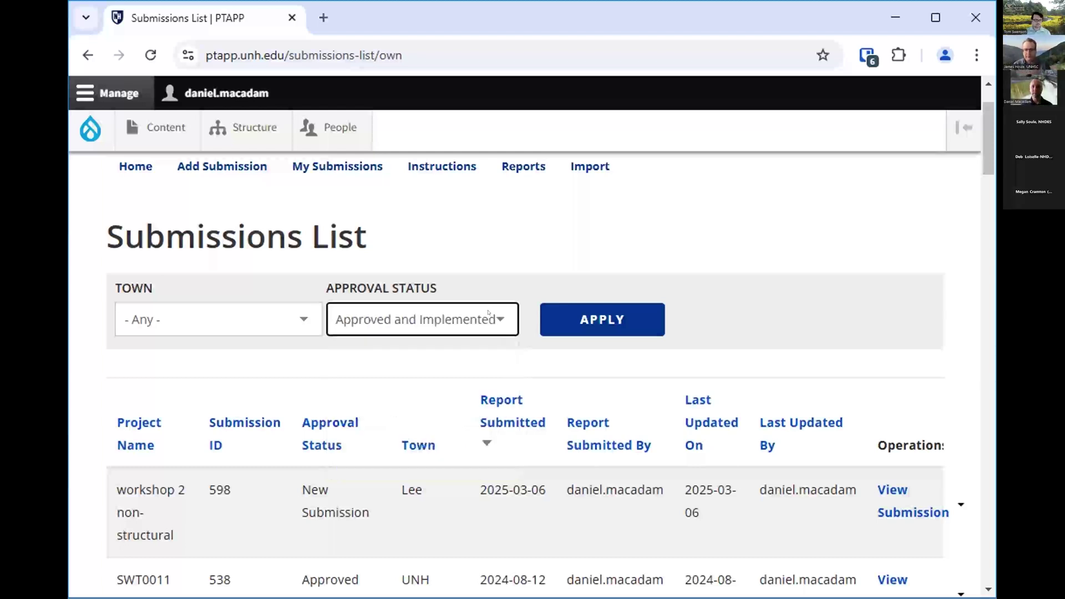
pyautogui.click(419, 330)
pyautogui.click(418, 341)
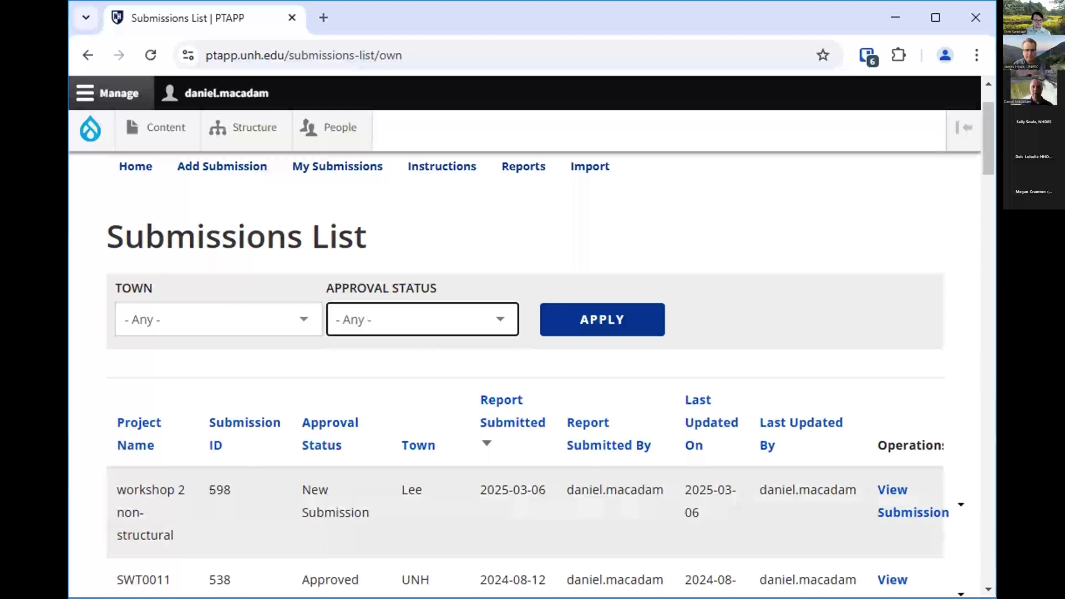
# Look through the projects and their approval statuses in the submissions list
pyautogui.scroll(-8, 531, 410)
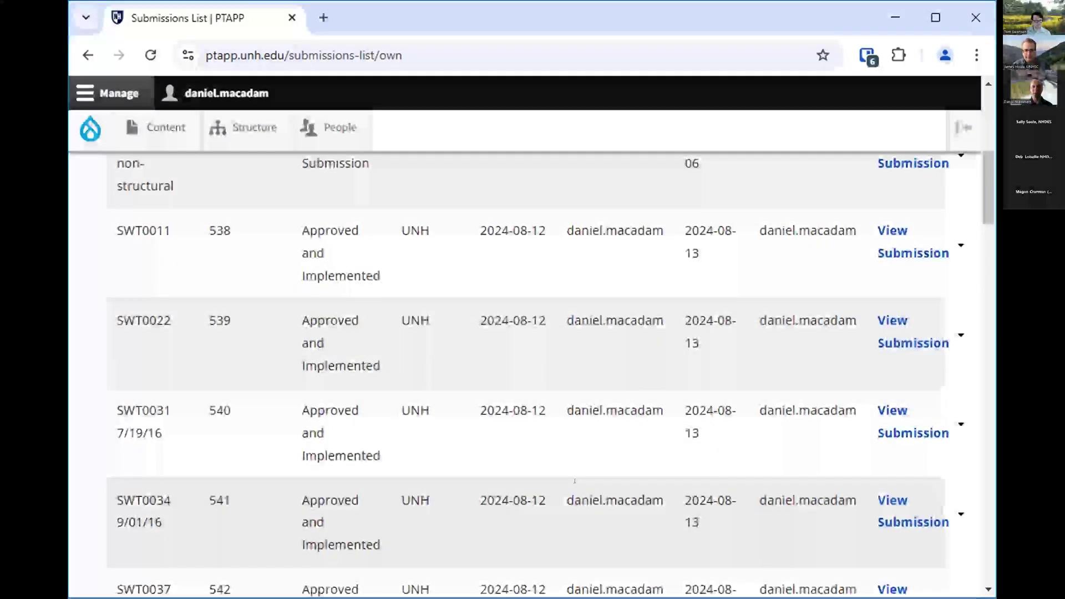
pyautogui.scroll(10, 500, 421)
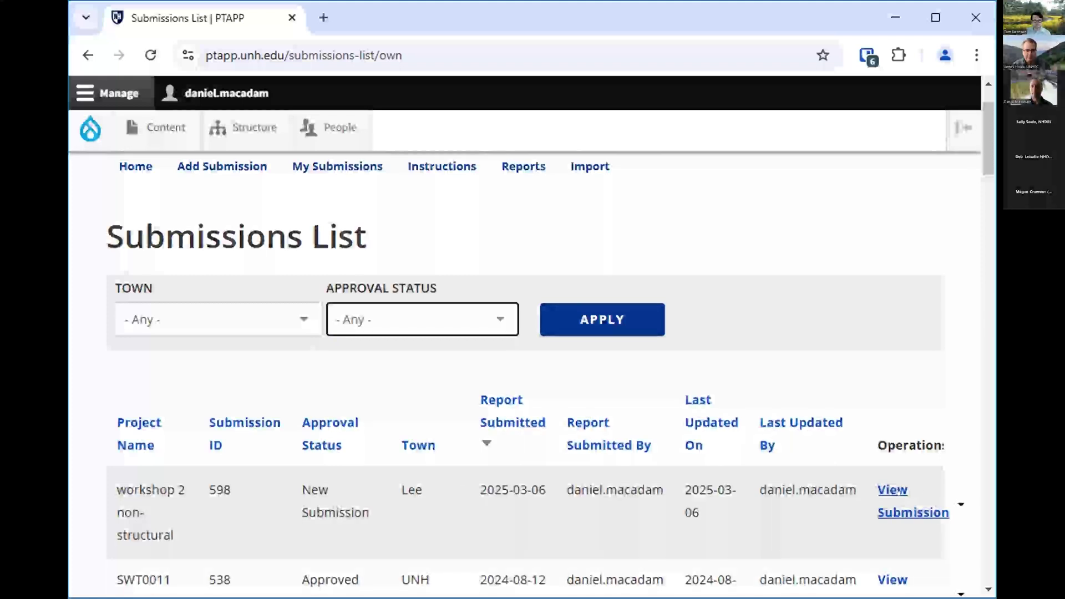
# Look through the operations available for the "workshop 2 non-structural" submission and open it for editing
pyautogui.click(959, 502)
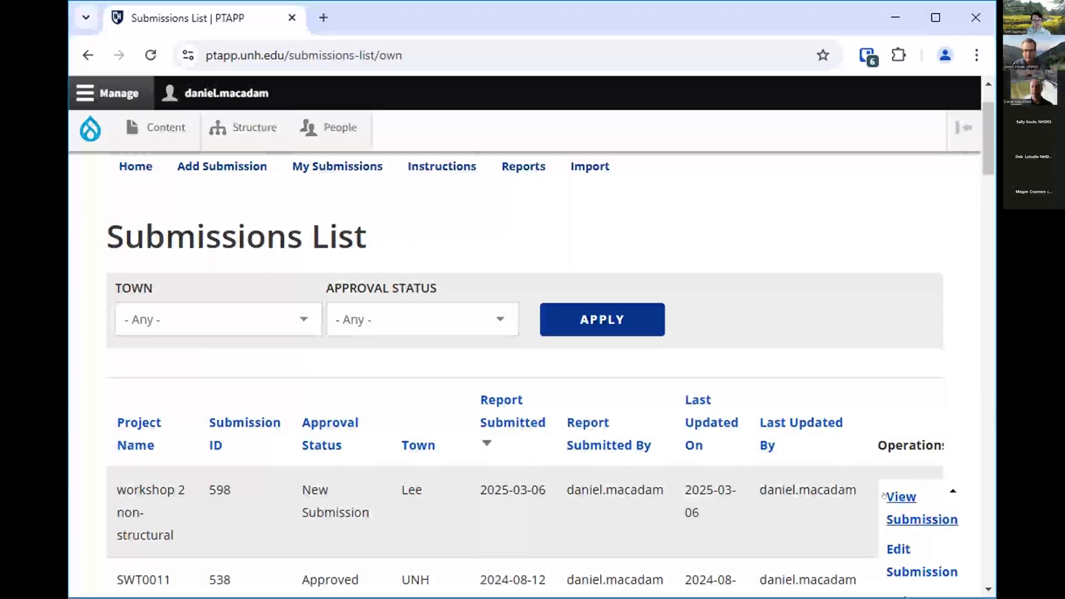
pyautogui.scroll(-2, 924, 340)
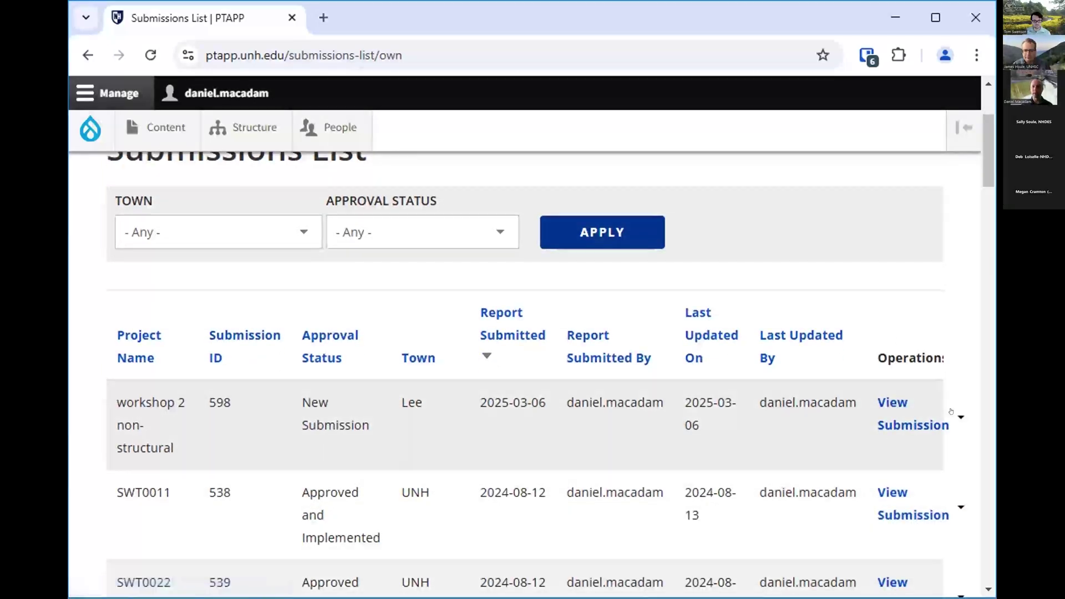
pyautogui.click(952, 412)
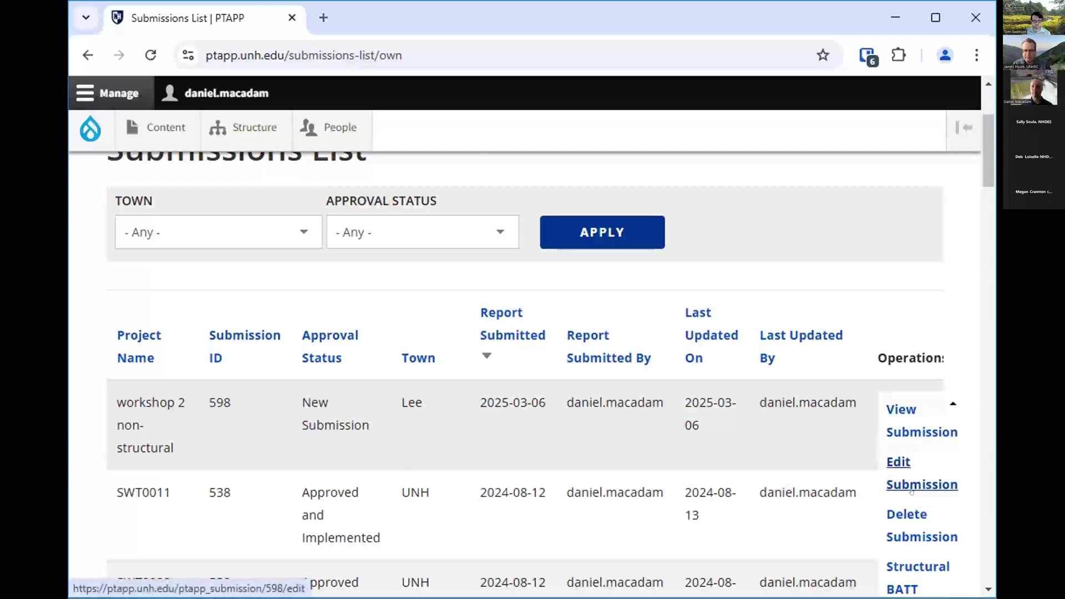
pyautogui.scroll(-3, 911, 491)
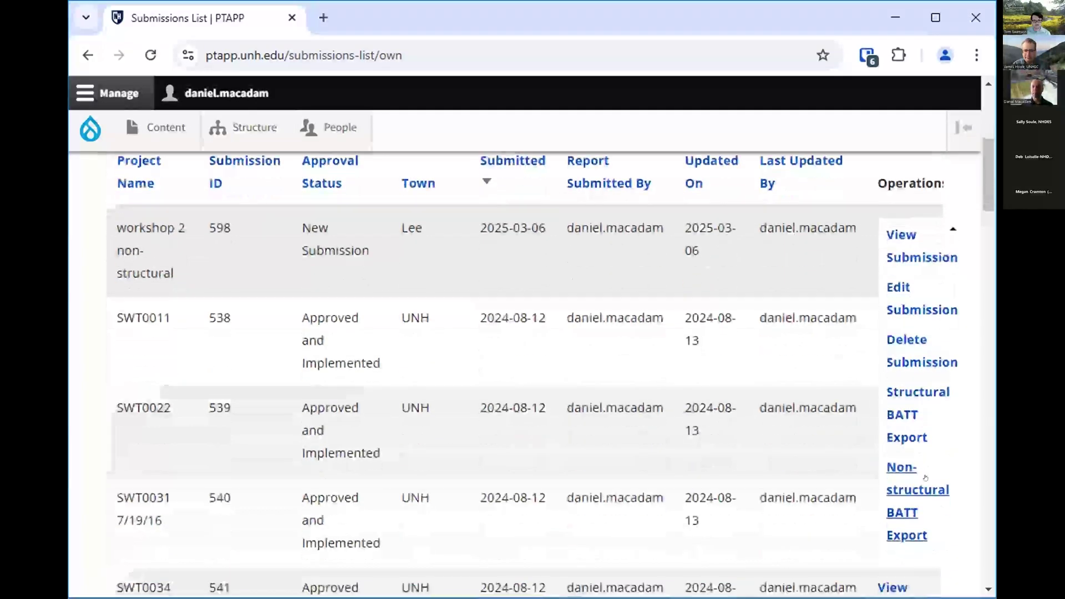
pyautogui.scroll(2, 923, 452)
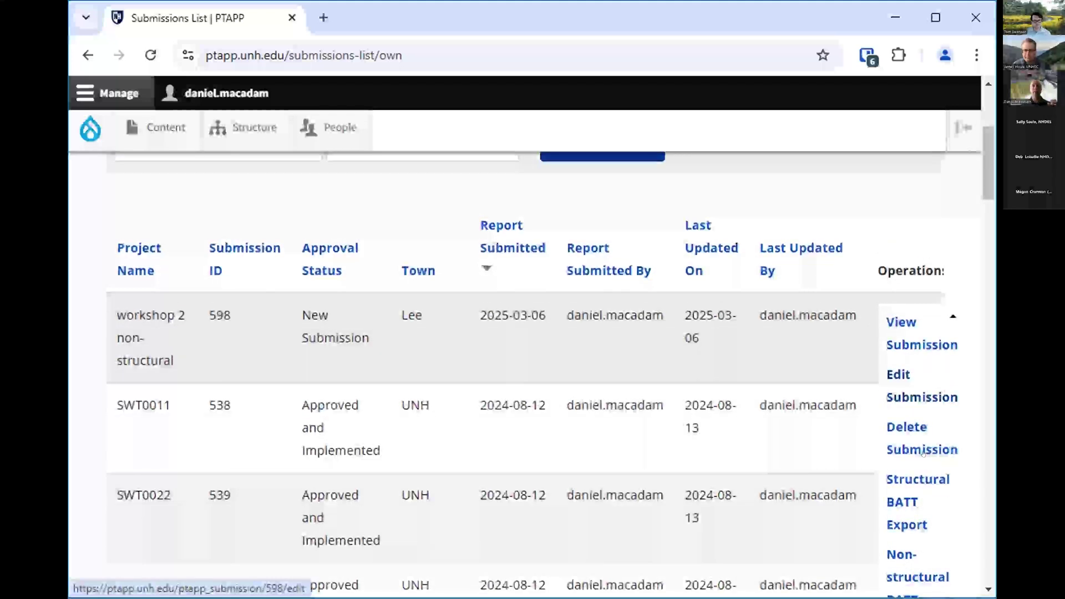
pyautogui.scroll(2, 923, 452)
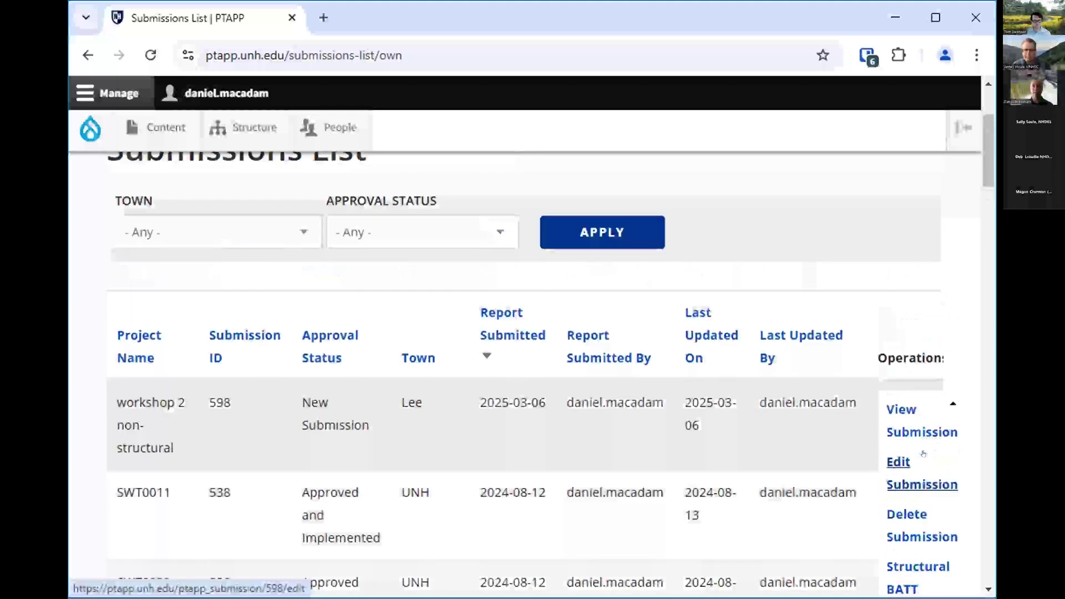
pyautogui.click(896, 480)
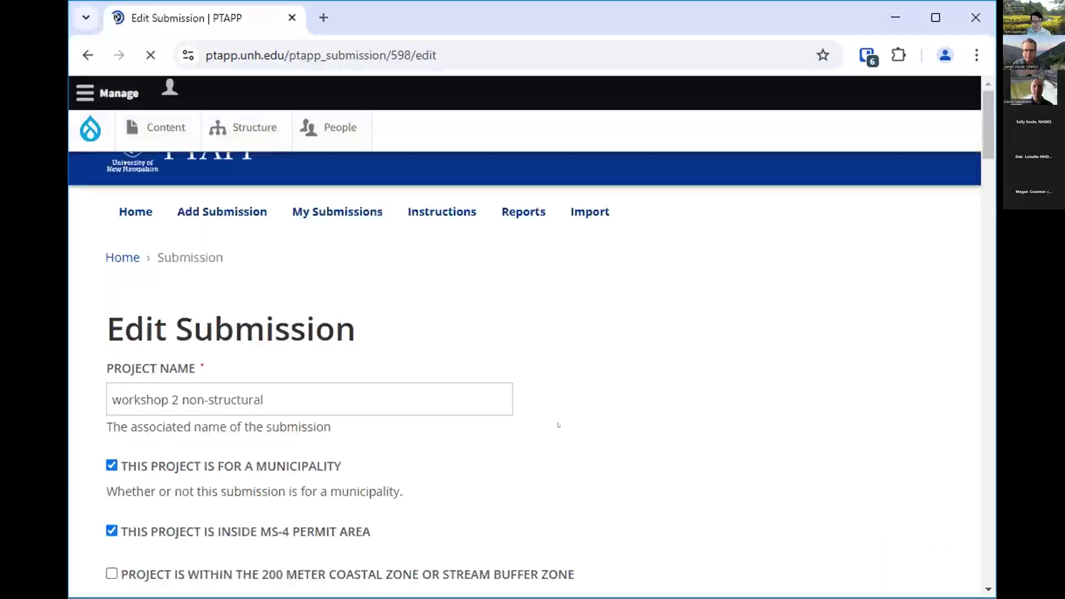
# Set the submission's approval status to Approved and Implemented, save it, and return to the list of own submissions
pyautogui.scroll(-20, 577, 410)
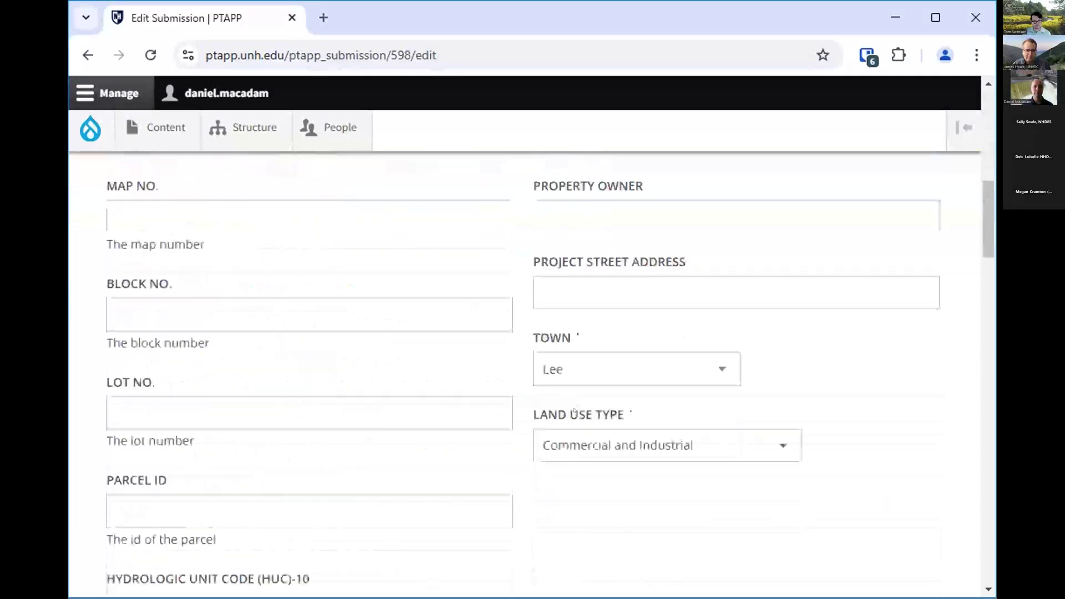
pyautogui.scroll(-15, 560, 410)
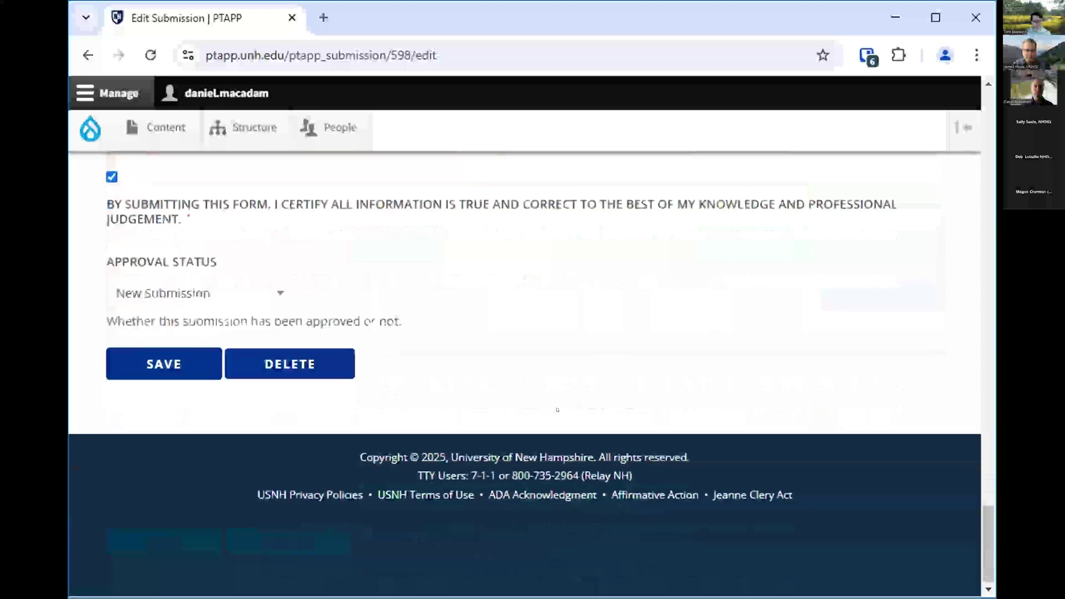
pyautogui.scroll(2, 557, 410)
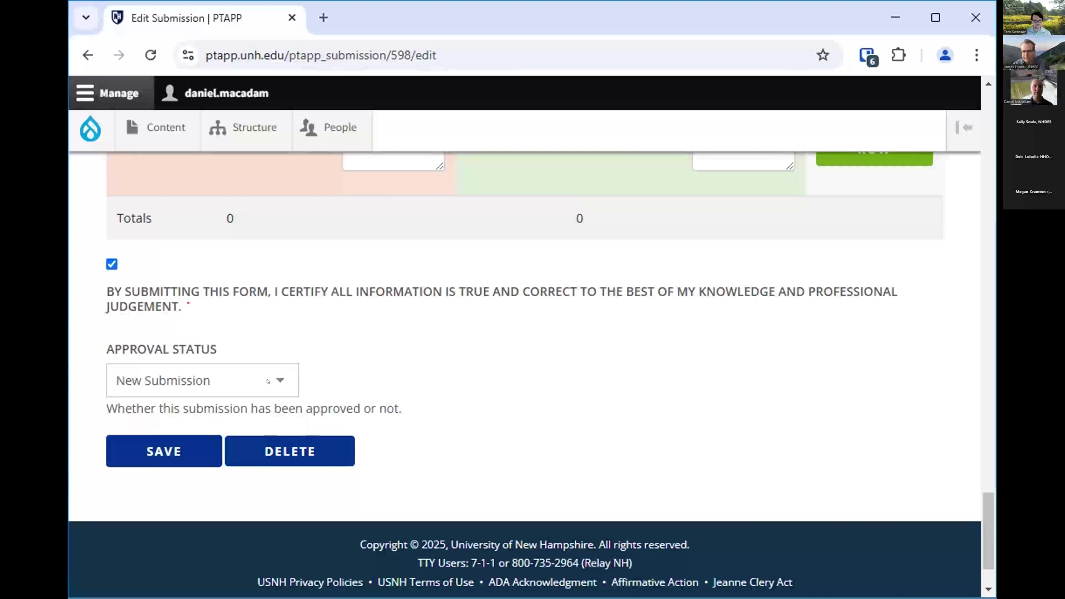
pyautogui.click(285, 380)
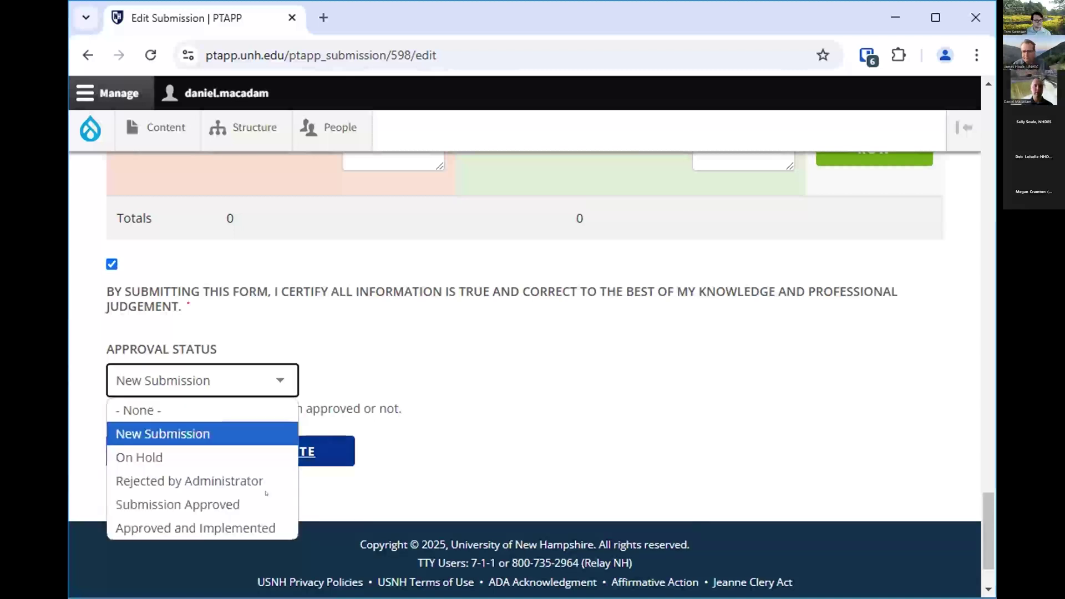
pyautogui.click(195, 527)
pyautogui.click(143, 449)
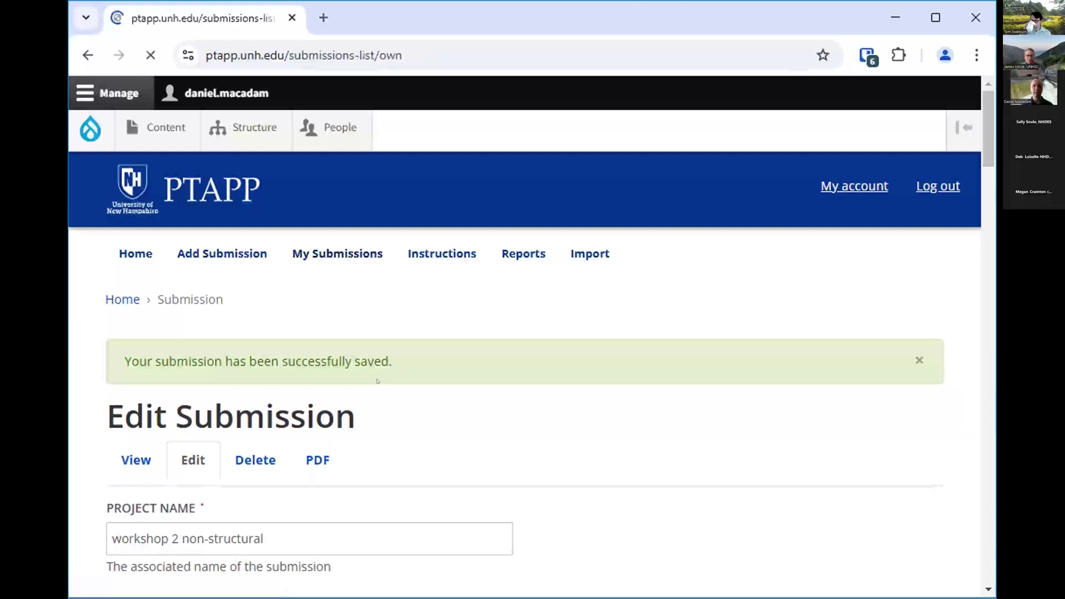
pyautogui.scroll(-2, 128, 480)
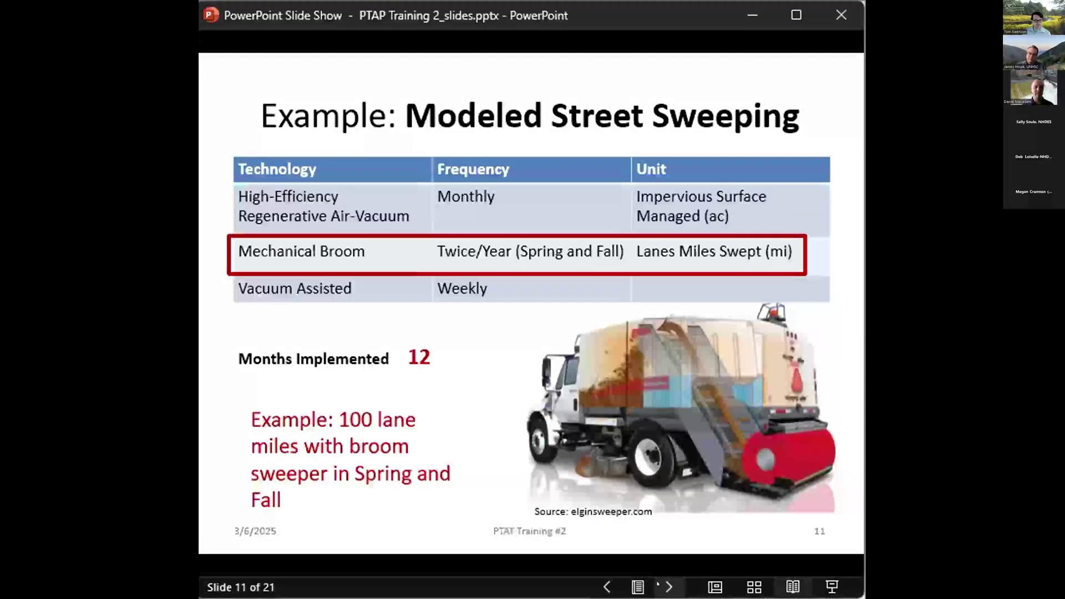
# Advance the training slides by one, switch to the PTAPP edit form, and view the modeled sweeping program's frequency options
pyautogui.click(658, 584)
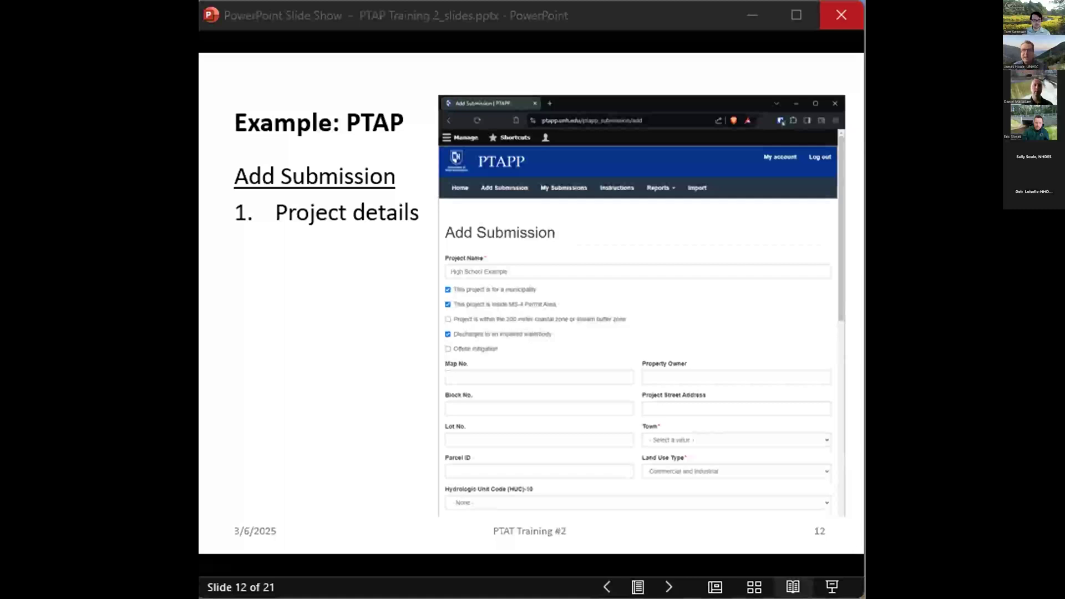
pyautogui.hotkey('alt', 'Tab')
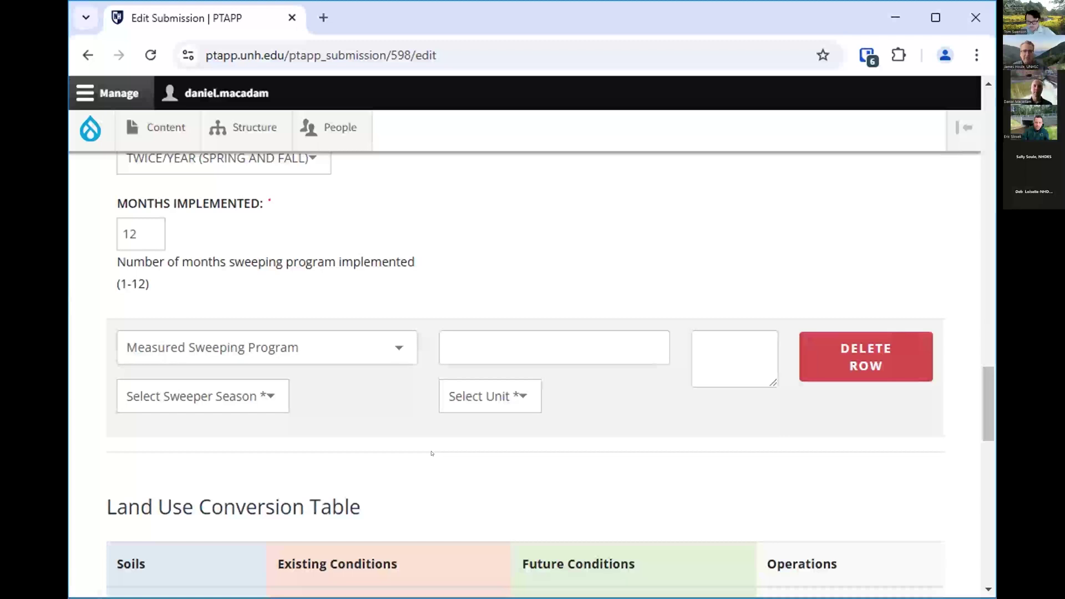
pyautogui.scroll(3, 432, 453)
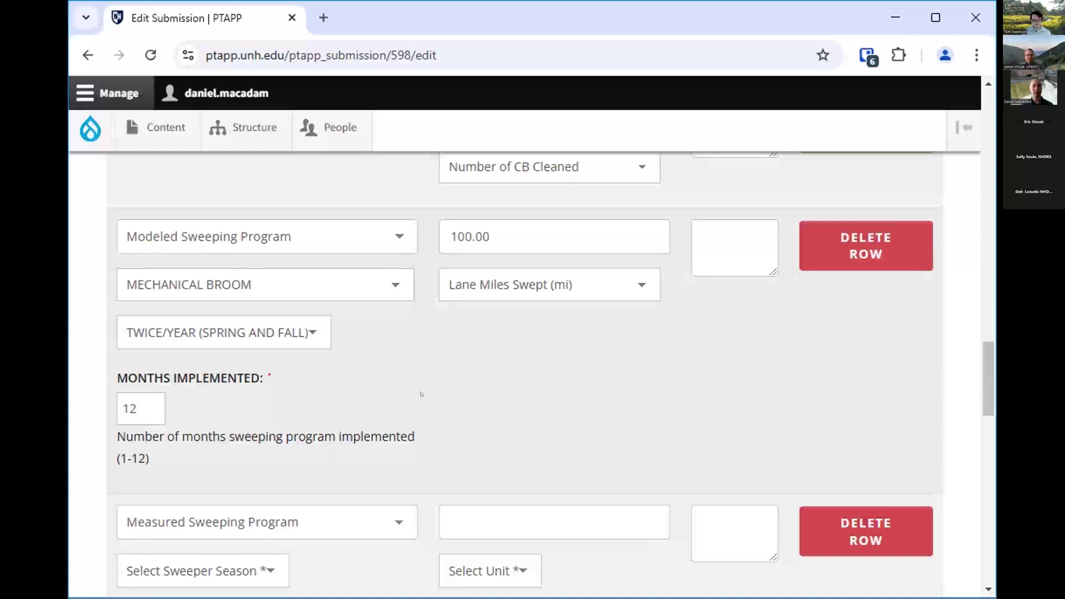
pyautogui.click(282, 336)
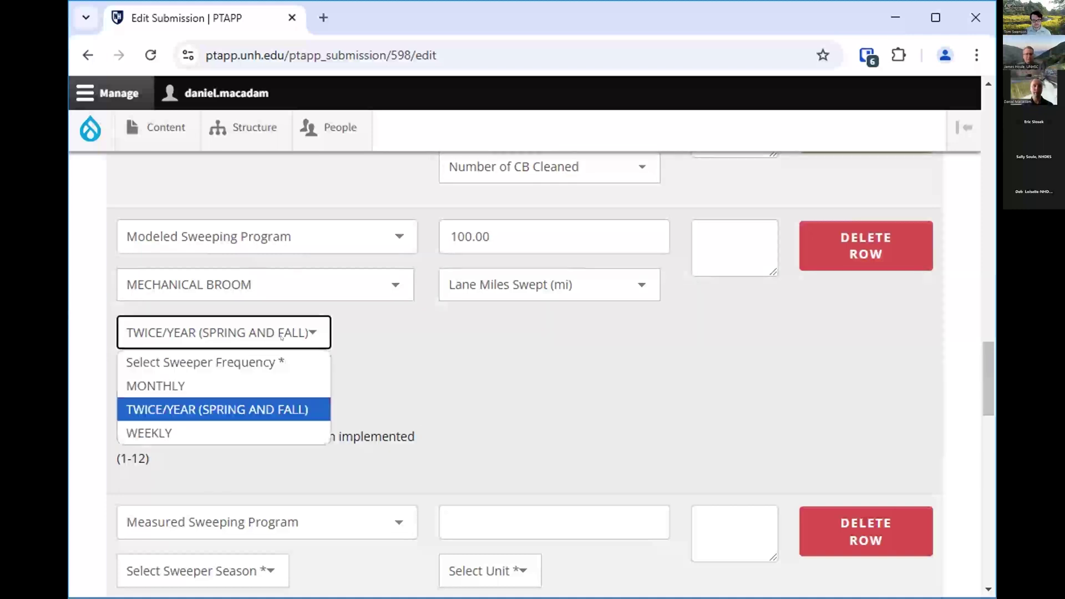
pyautogui.click(393, 328)
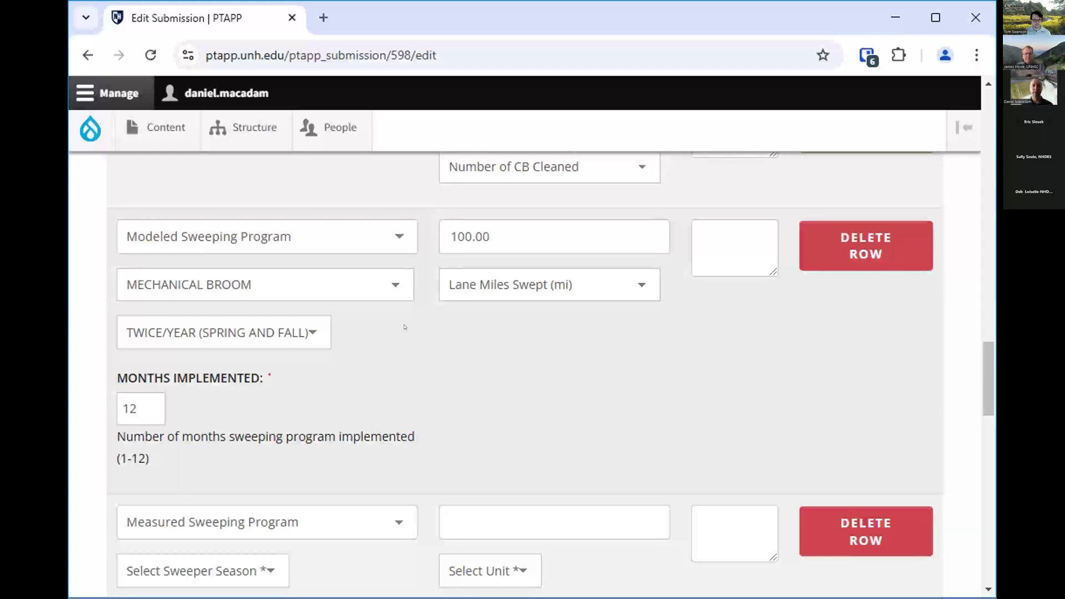
# View the season and unit options of the Measured Sweeping Program row without selecting any
pyautogui.scroll(-3, 421, 337)
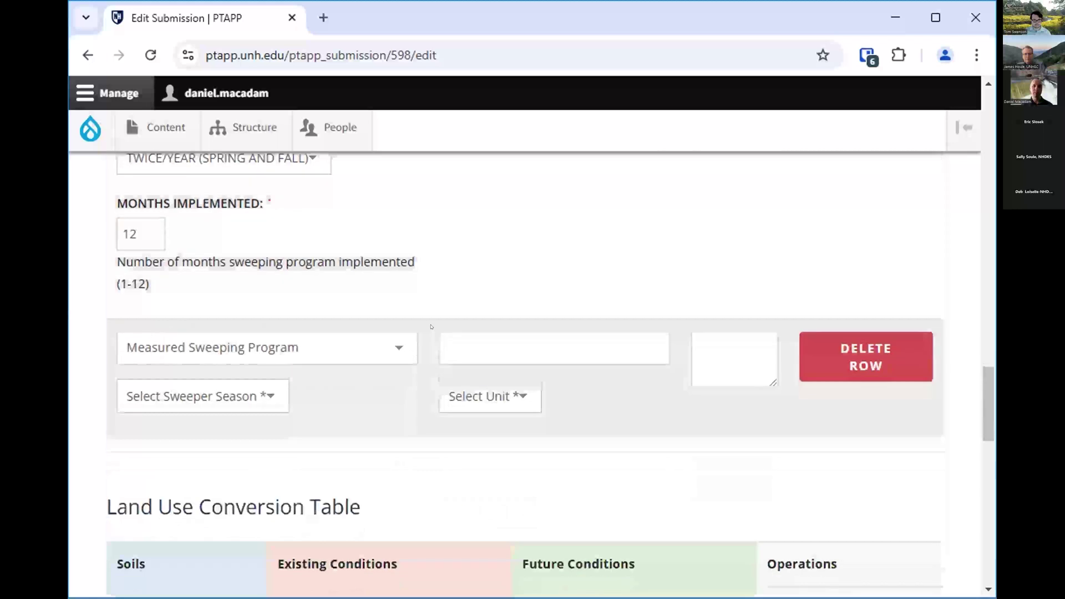
pyautogui.click(272, 395)
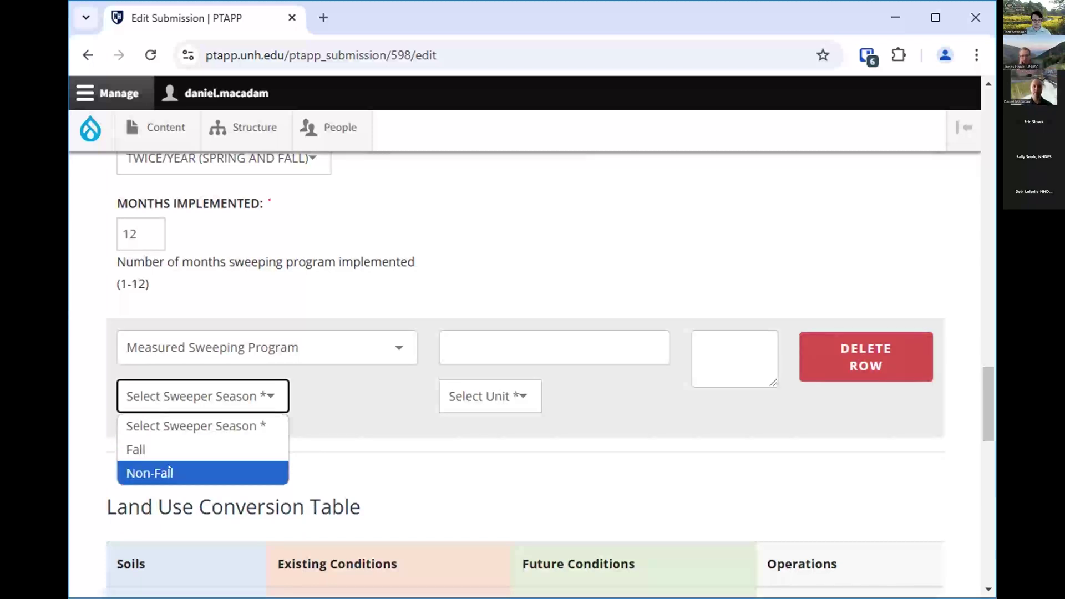
pyautogui.click(364, 395)
pyautogui.click(516, 395)
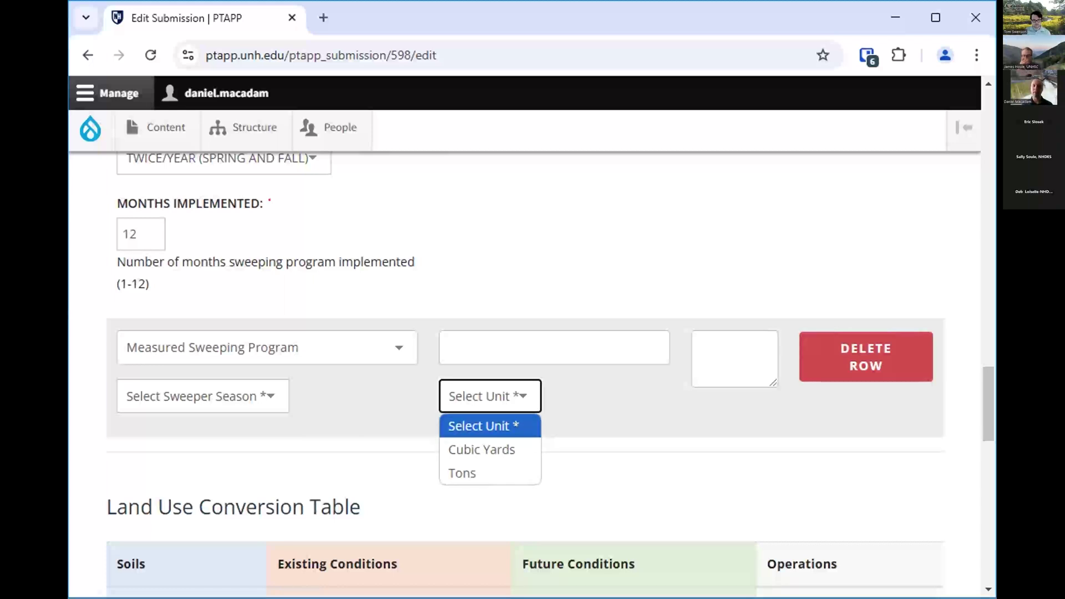
pyautogui.click(586, 395)
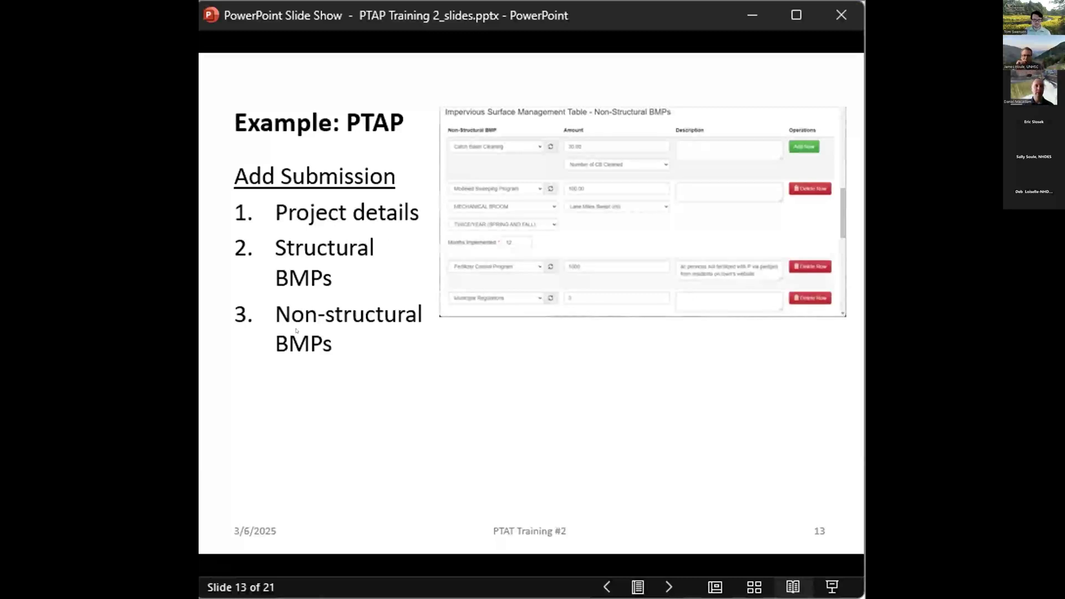
# Advance the PowerPoint training slides to the BATT Report page 1 example and highlight its removed load values
pyautogui.click(669, 587)
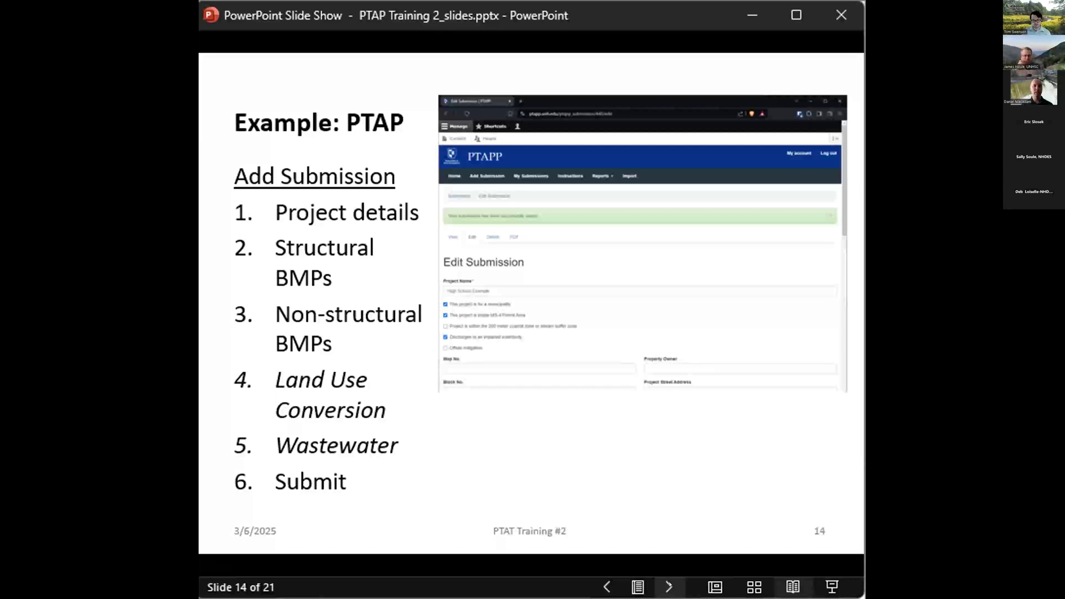
pyautogui.click(668, 587)
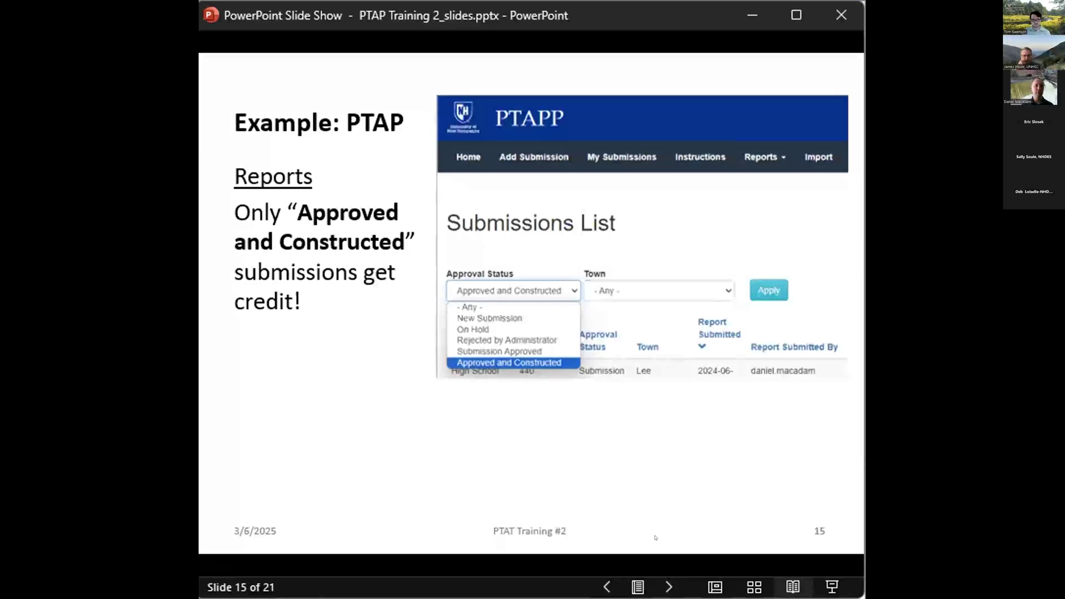
pyautogui.click(669, 587)
pyautogui.click(670, 587)
pyautogui.click(670, 587)
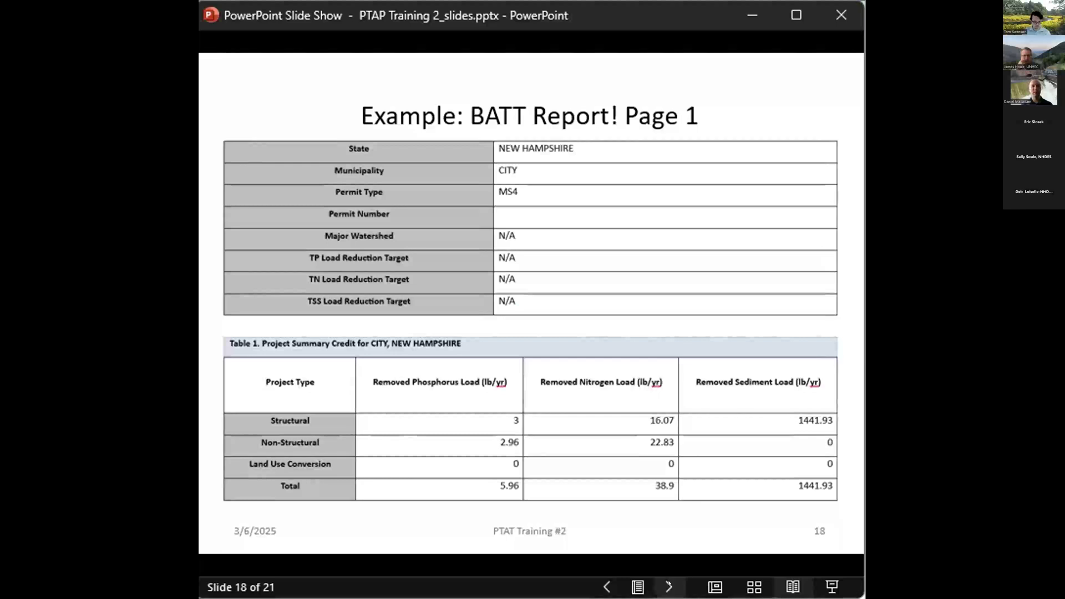
pyautogui.click(669, 587)
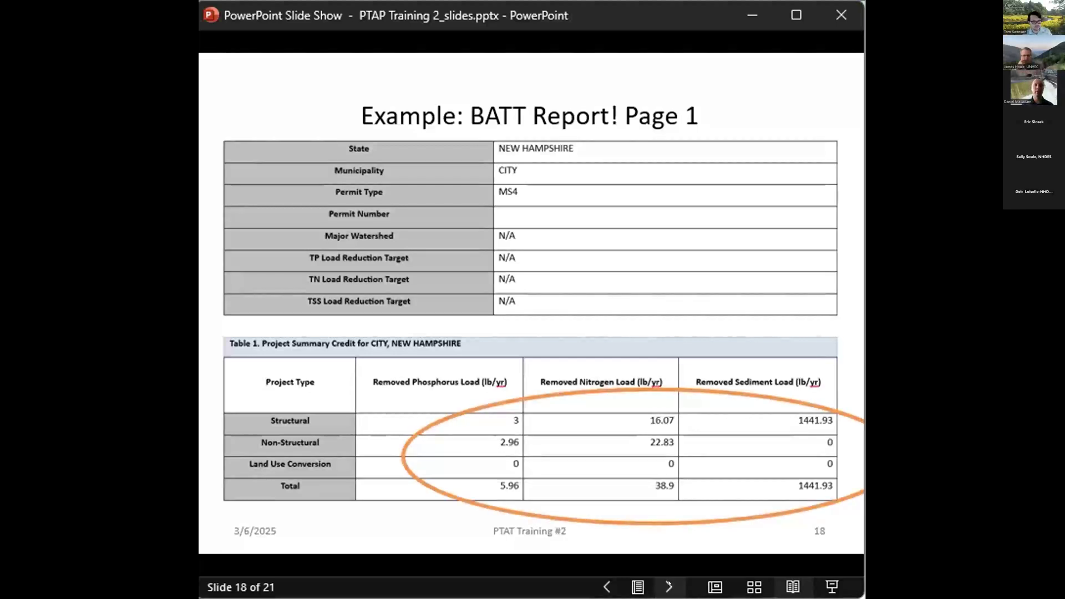